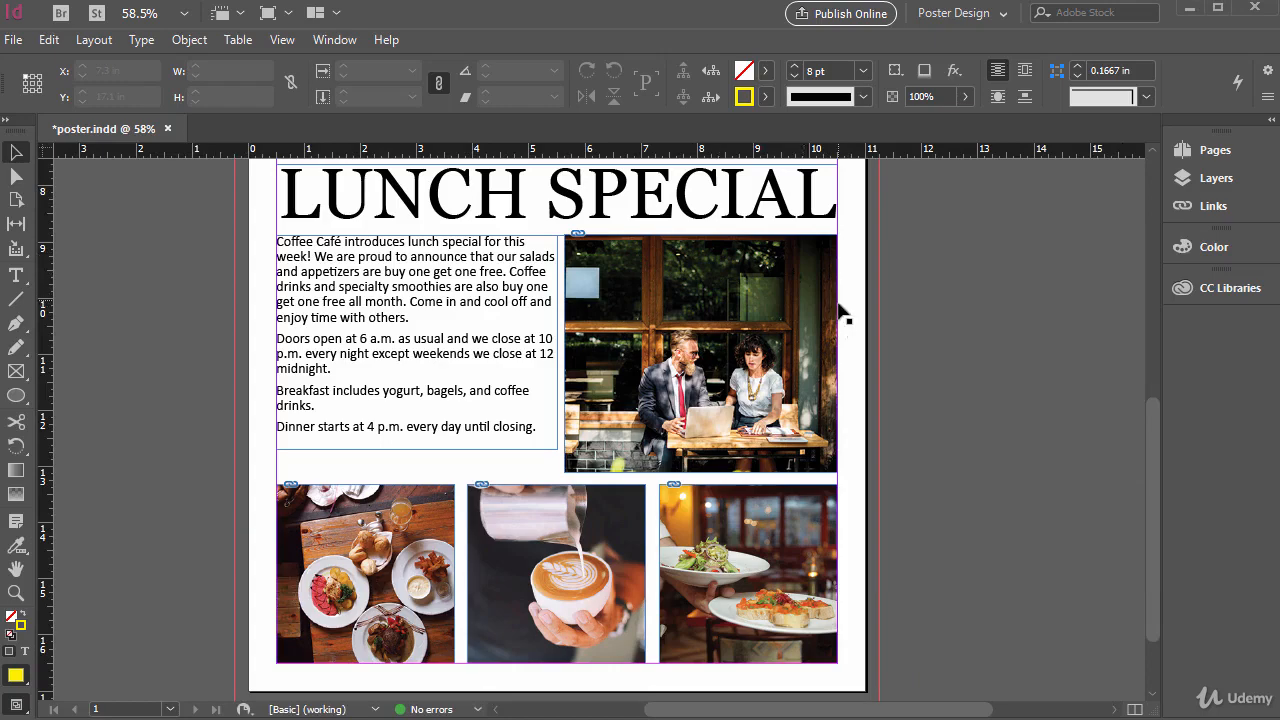
Step: Place the restaurant photo on the pasteboard beside the poster page at about 6.2 by 4.13 in
scroll(884, 343, down, 2)
scroll(884, 343, up, 3)
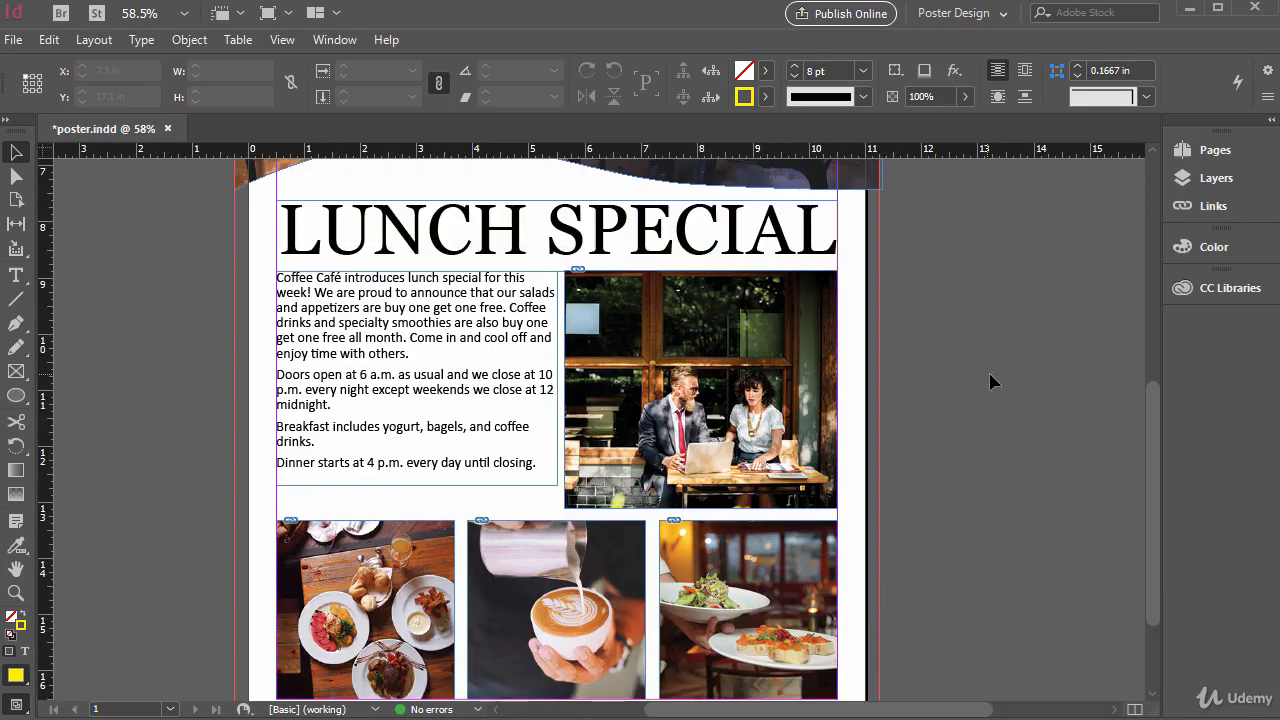
scroll(872, 349, down, 2)
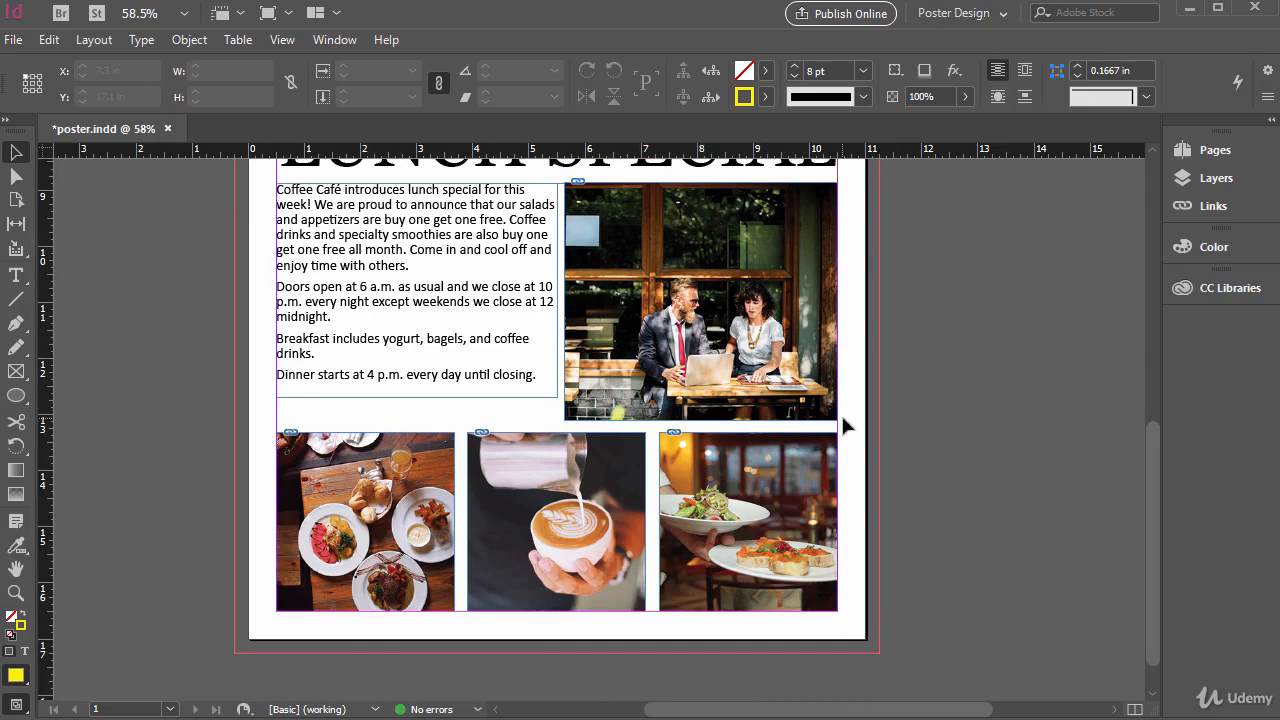
click(14, 40)
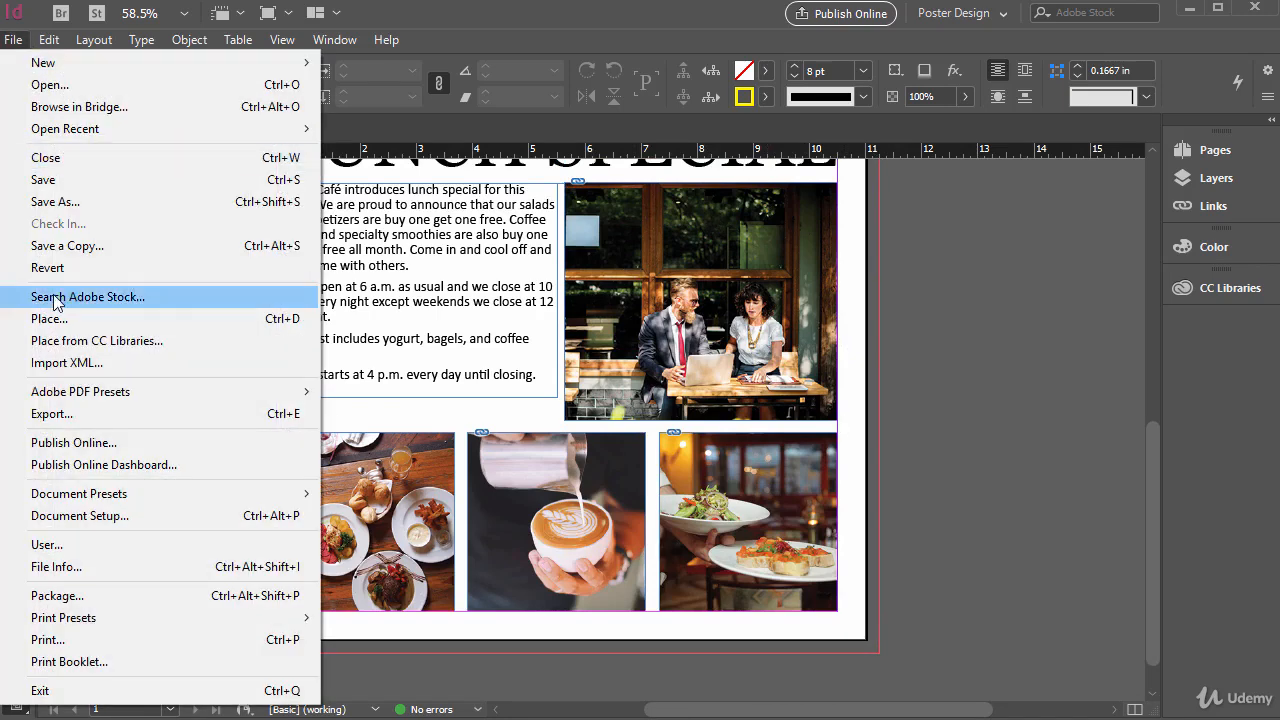
click(35, 318)
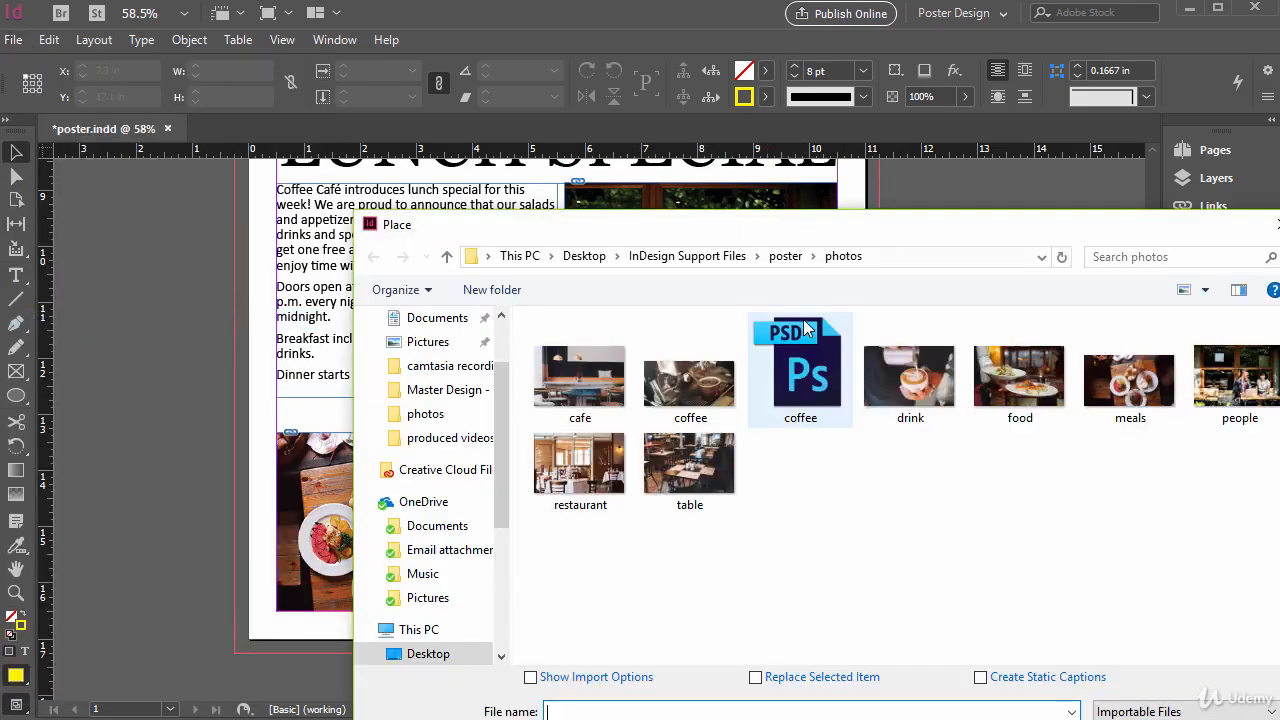
click(580, 465)
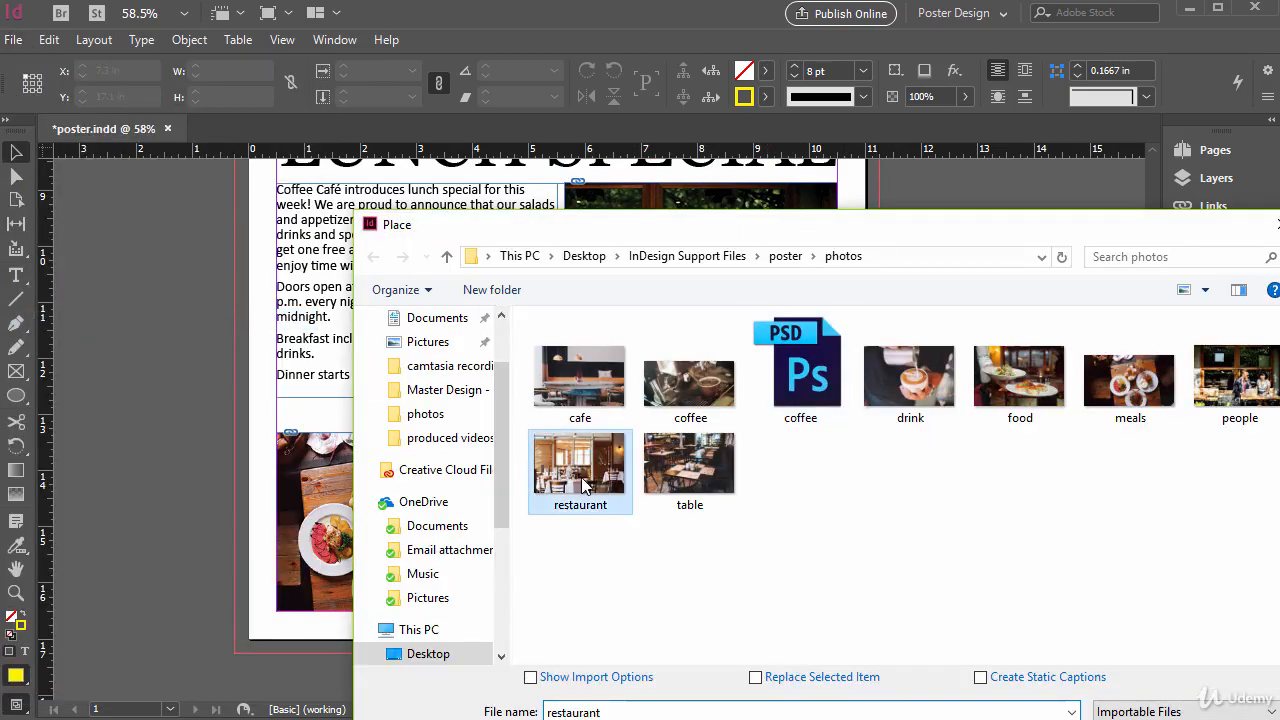
double_click(580, 465)
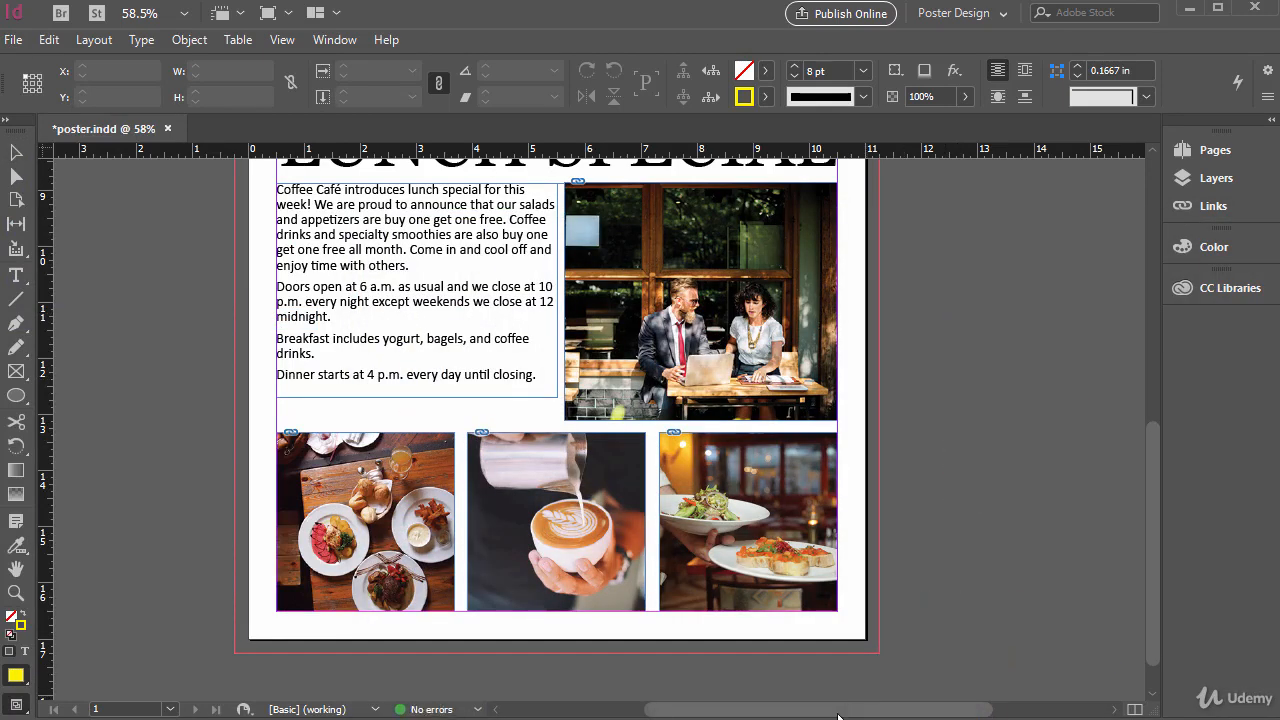
drag(848, 710, 928, 710)
drag(683, 228, 1030, 533)
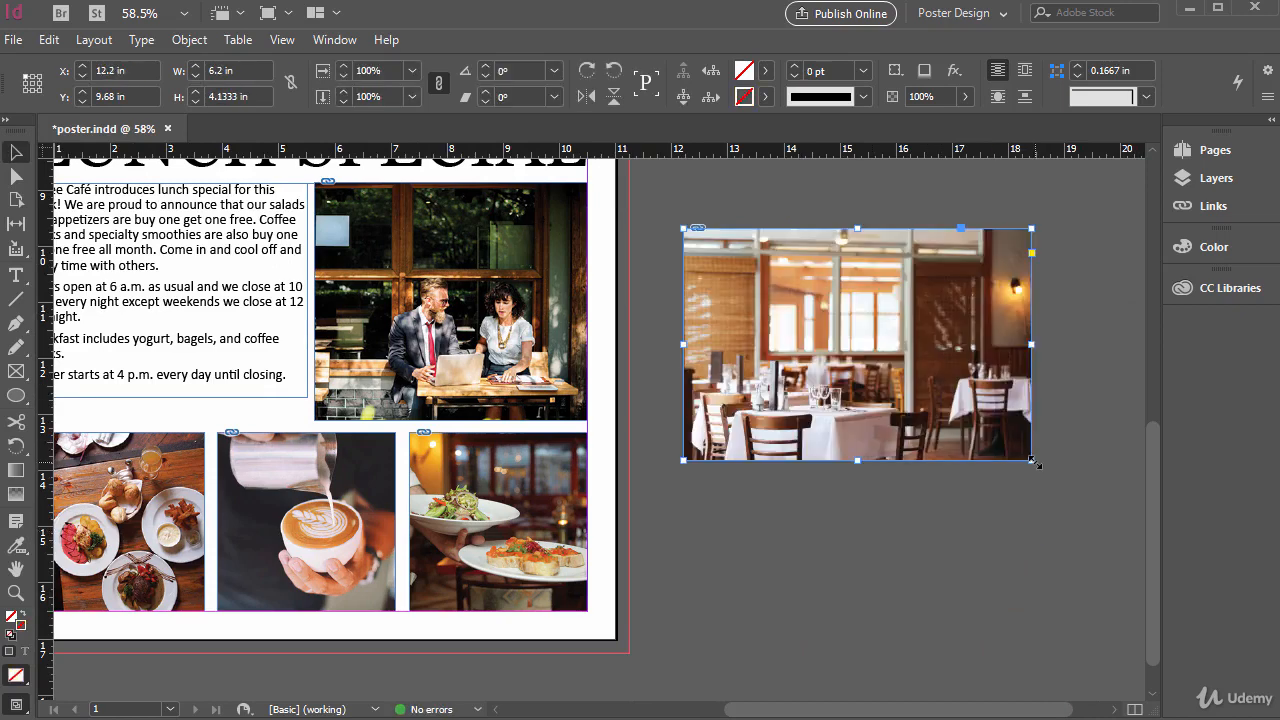
Step: Scale the restaurant photo together with its frame to about 6.36 by 4.24 in and move it to about X 11.72 in, Y 9.44 in
drag(1035, 463, 920, 402)
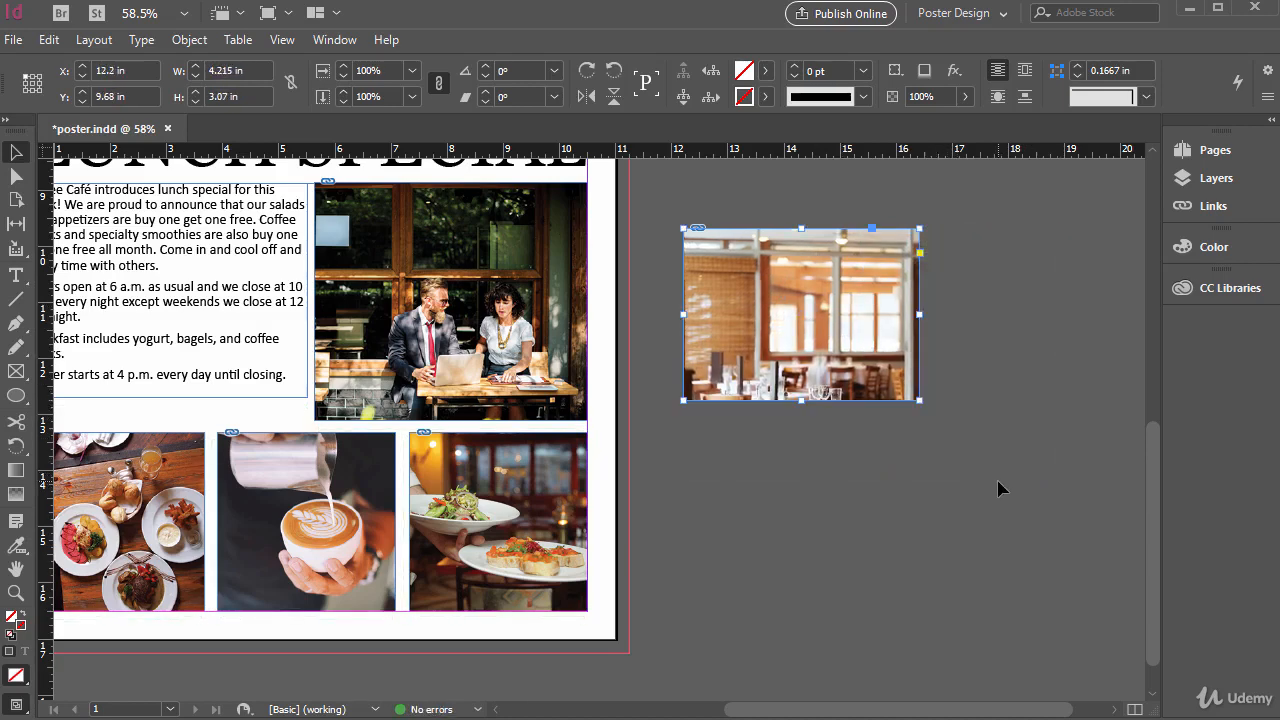
key(ctrl+alt+c)
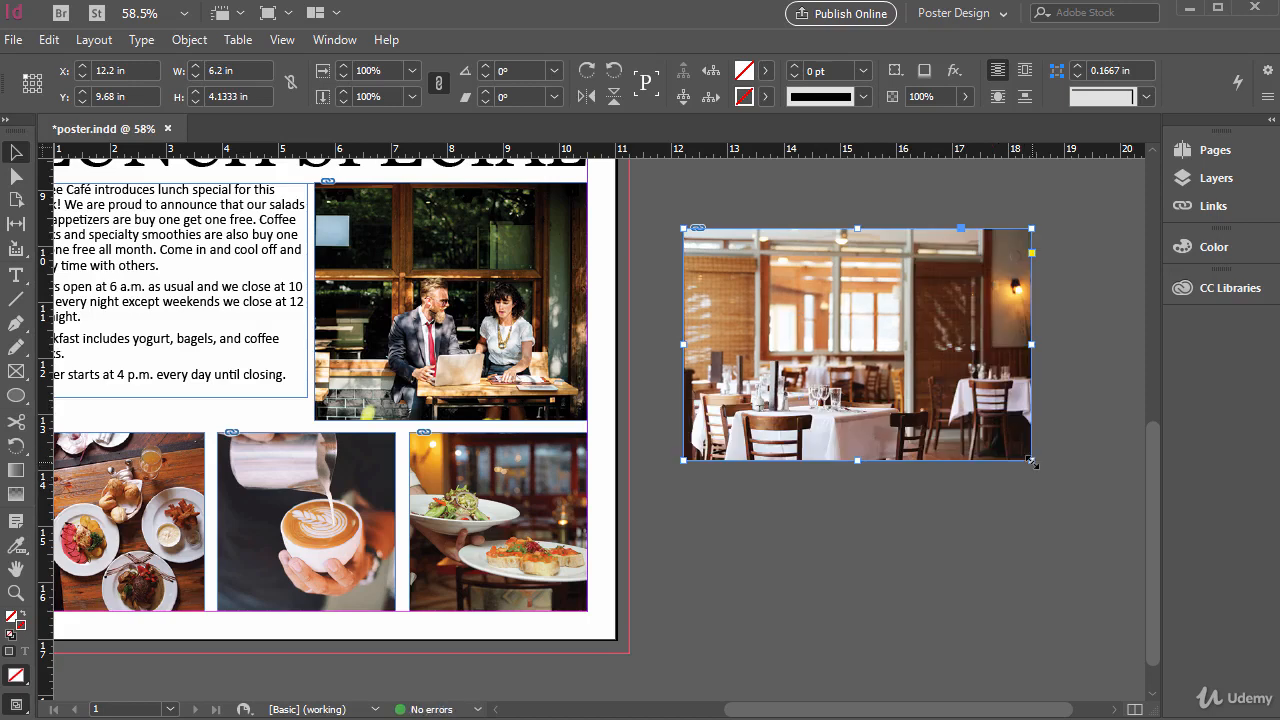
drag(1031, 461, 867, 362)
key(ctrl+z)
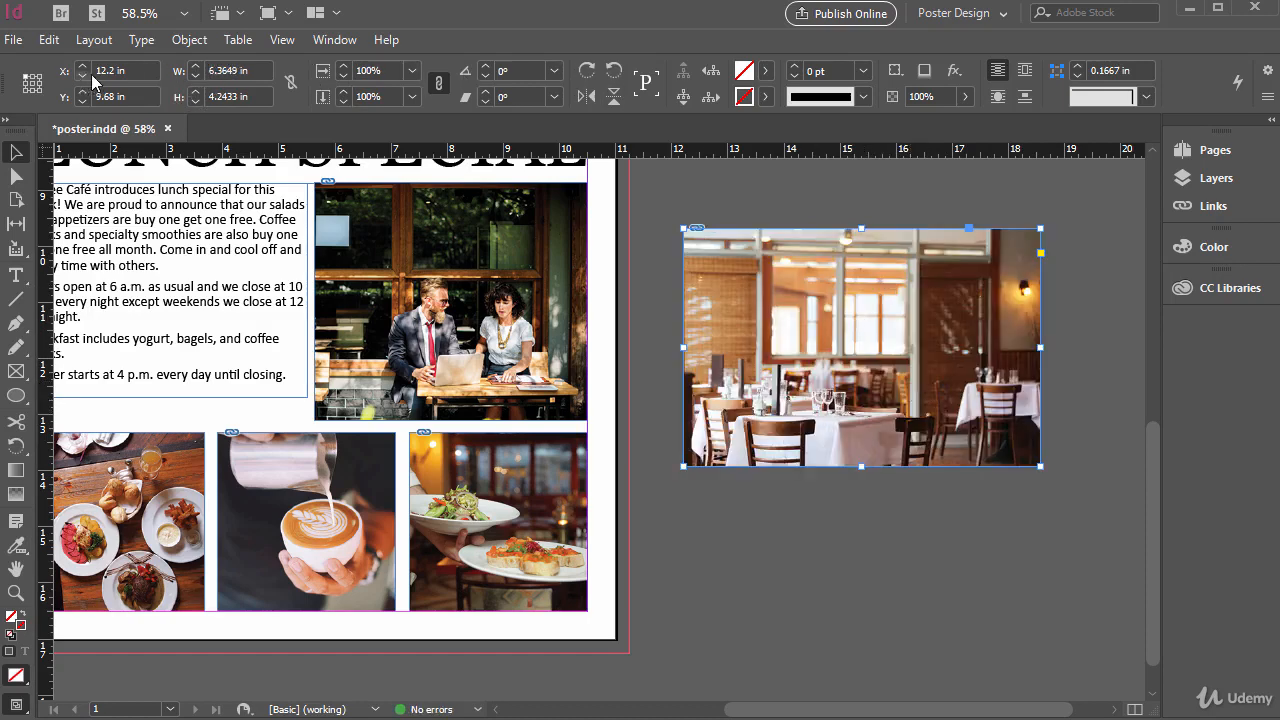
drag(736, 251, 594, 261)
drag(658, 288, 806, 302)
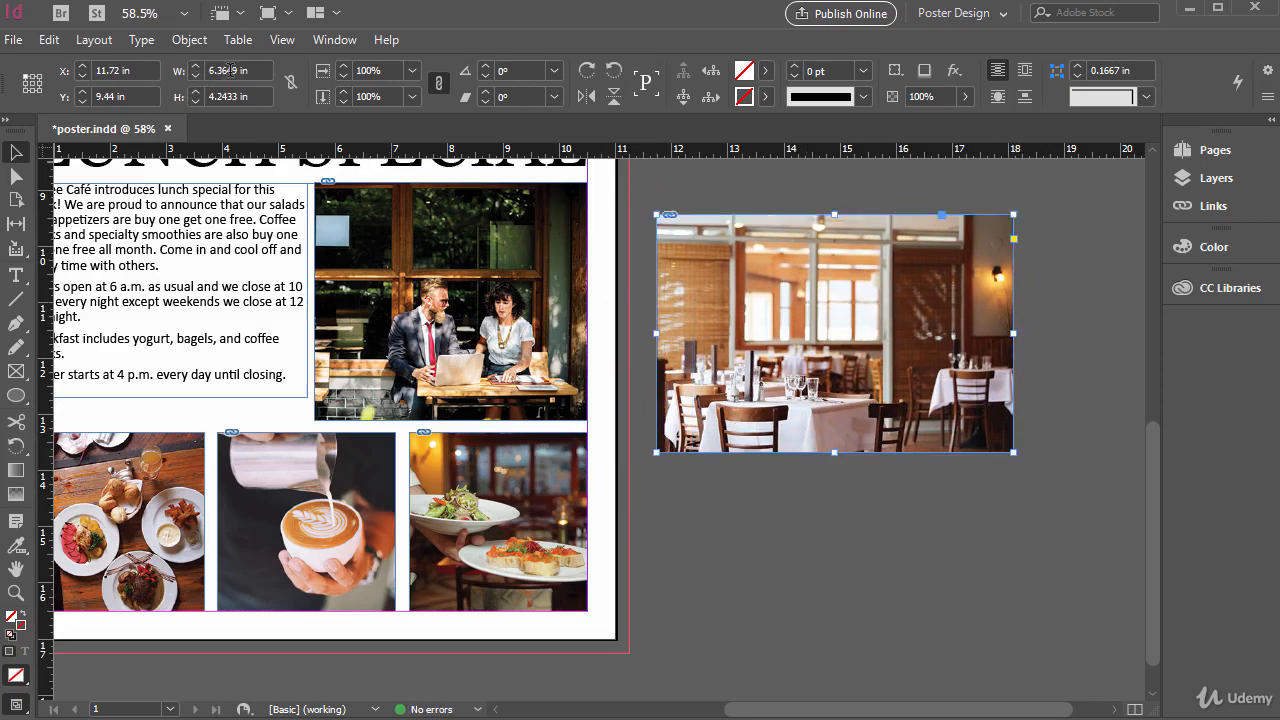
Step: Set the restaurant photo frame's width to 4 in and restore it to the full image width
click(192, 70)
text(4 )
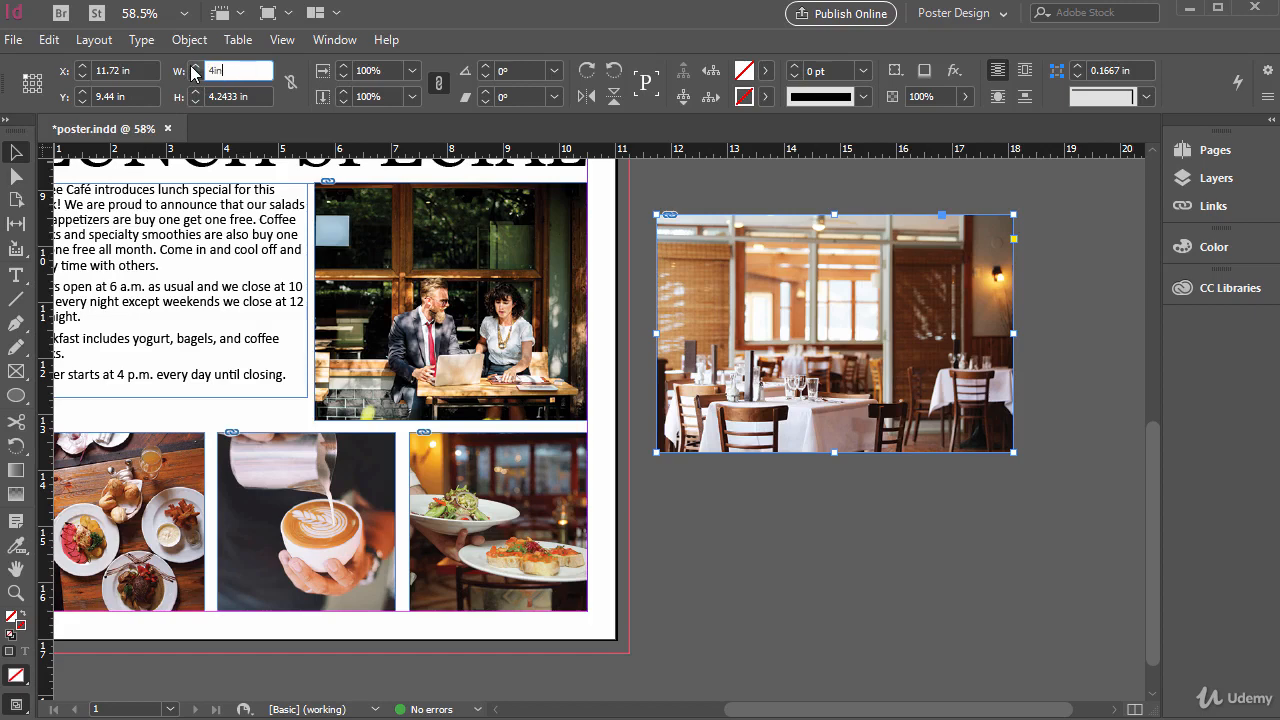
text(in)
key(Return)
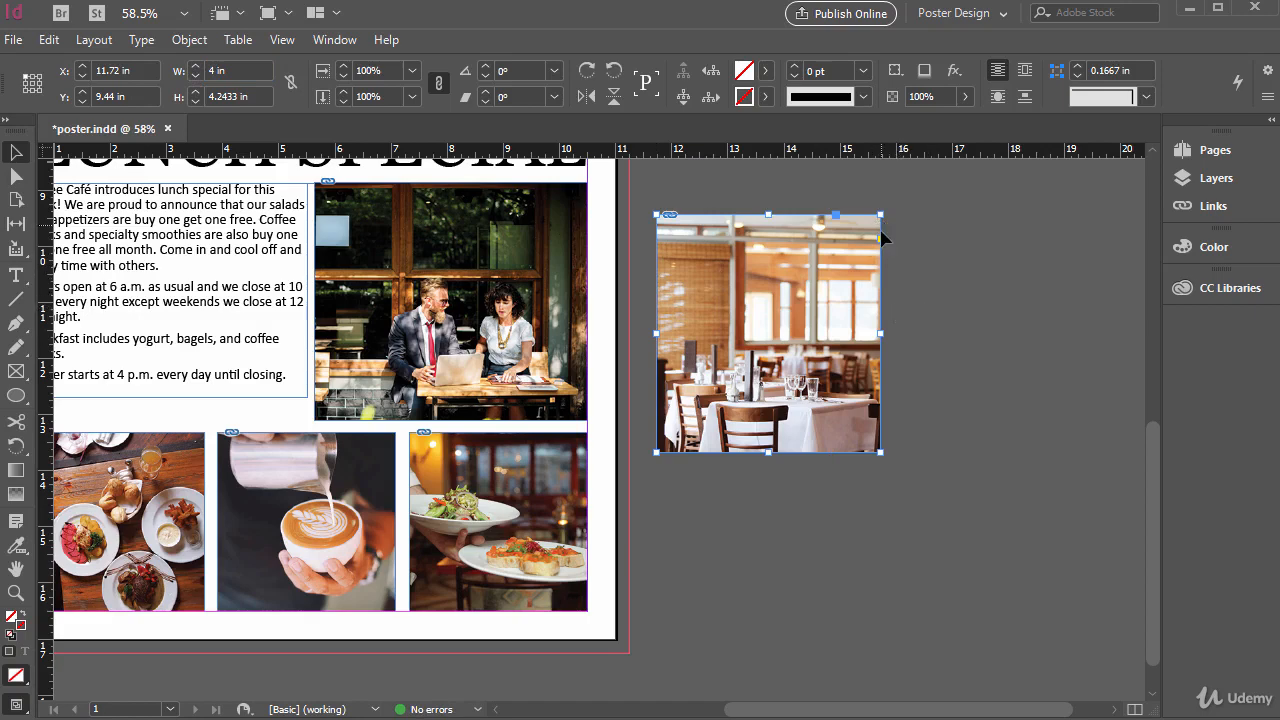
drag(881, 333, 1013, 340)
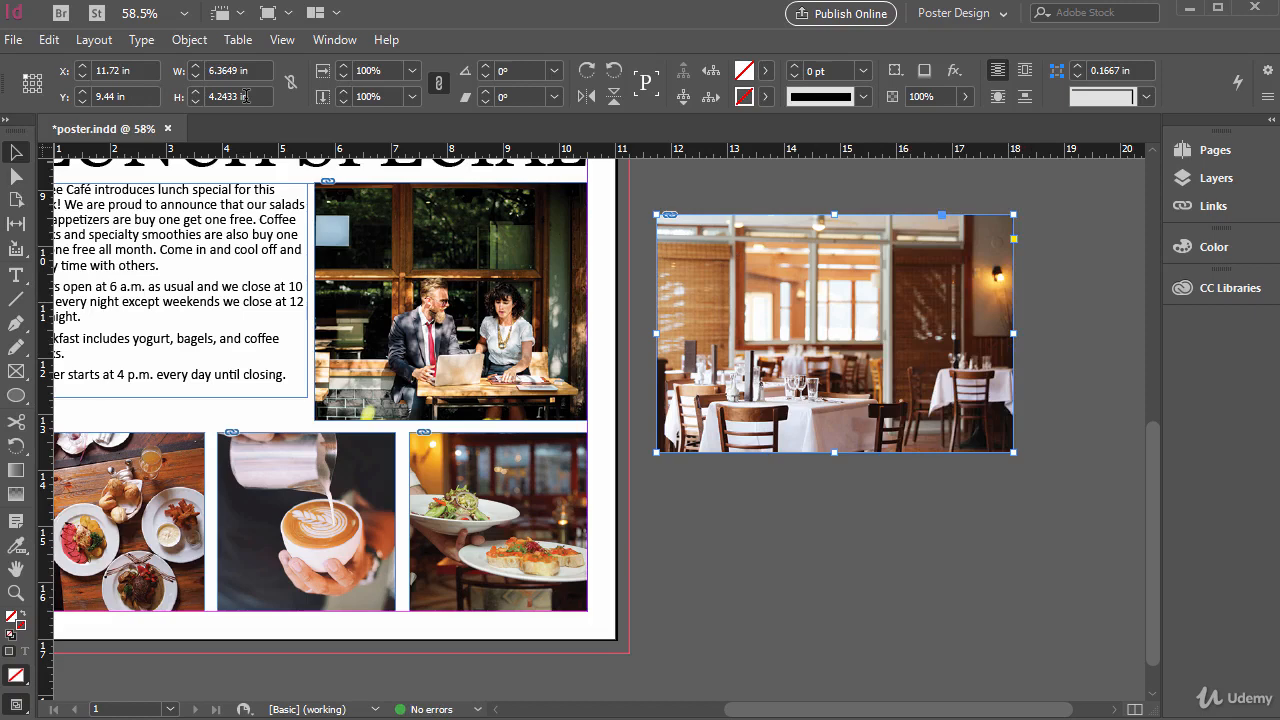
Step: Scale the restaurant photo and its frame proportionally to 200%
click(369, 70)
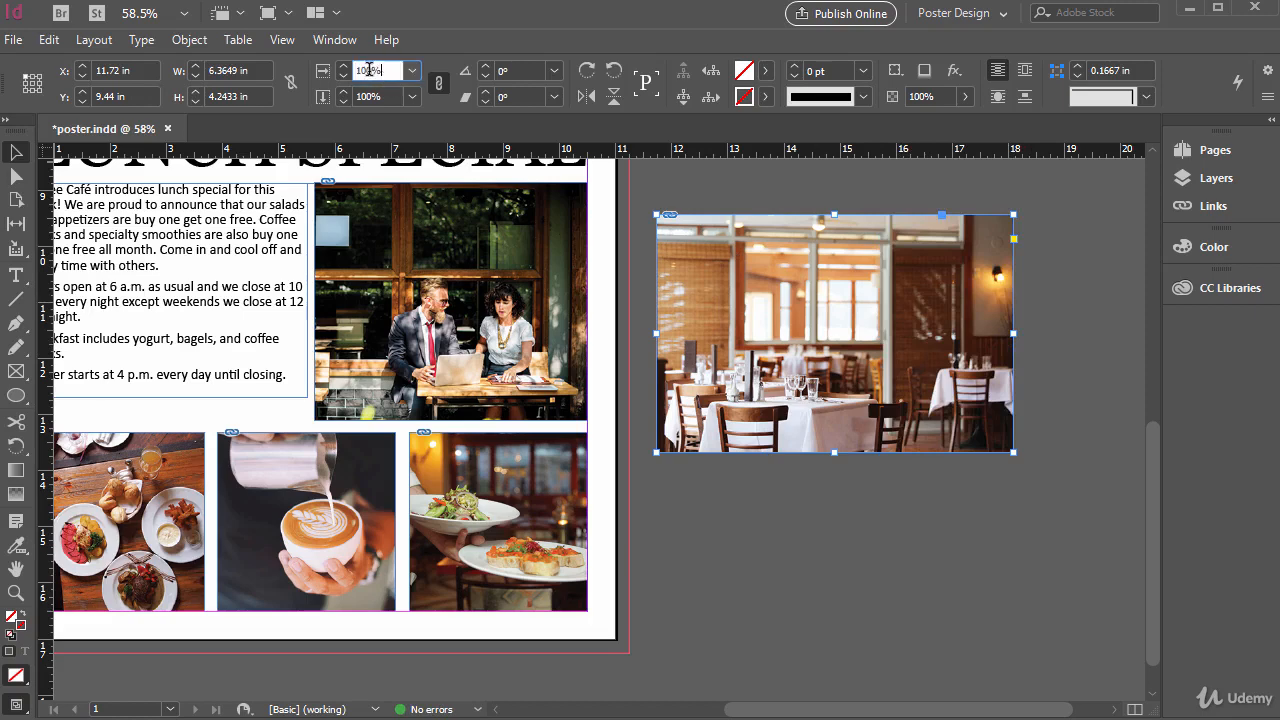
drag(369, 70, 343, 70)
text(200)
key(Return)
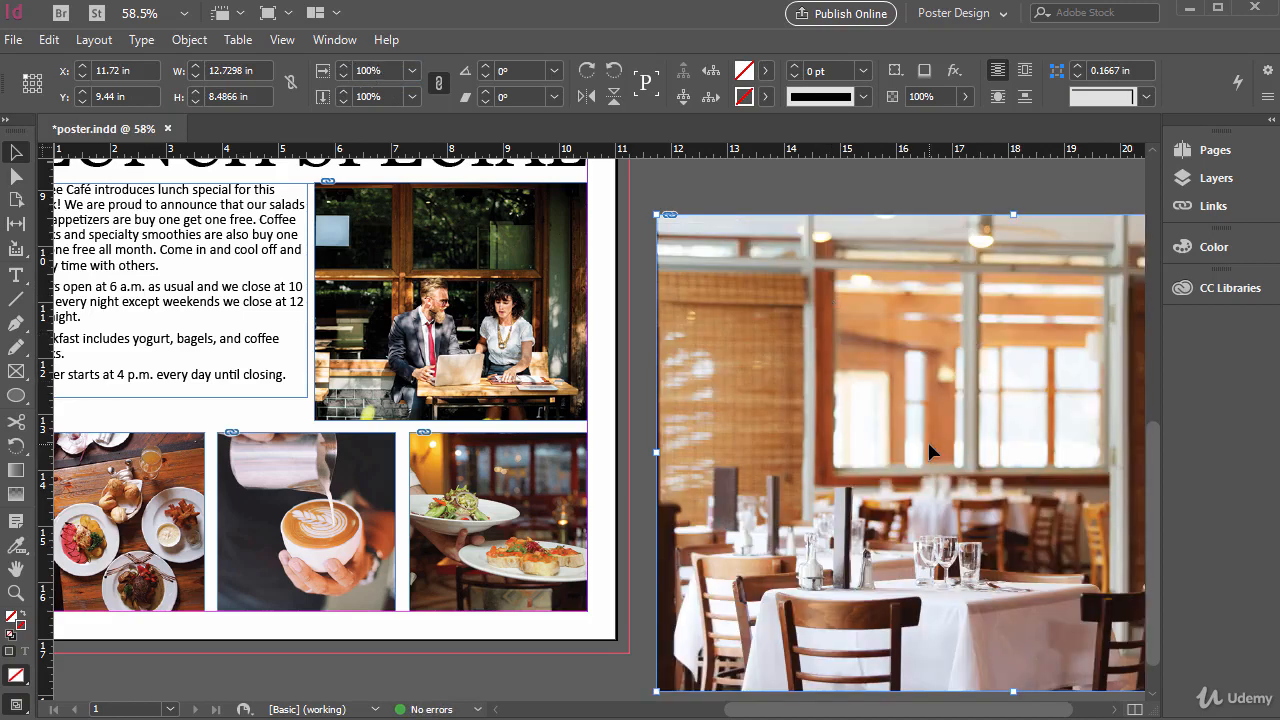
Step: Scale the enlarged restaurant photo and its frame proportionally to 40%
double_click(381, 72)
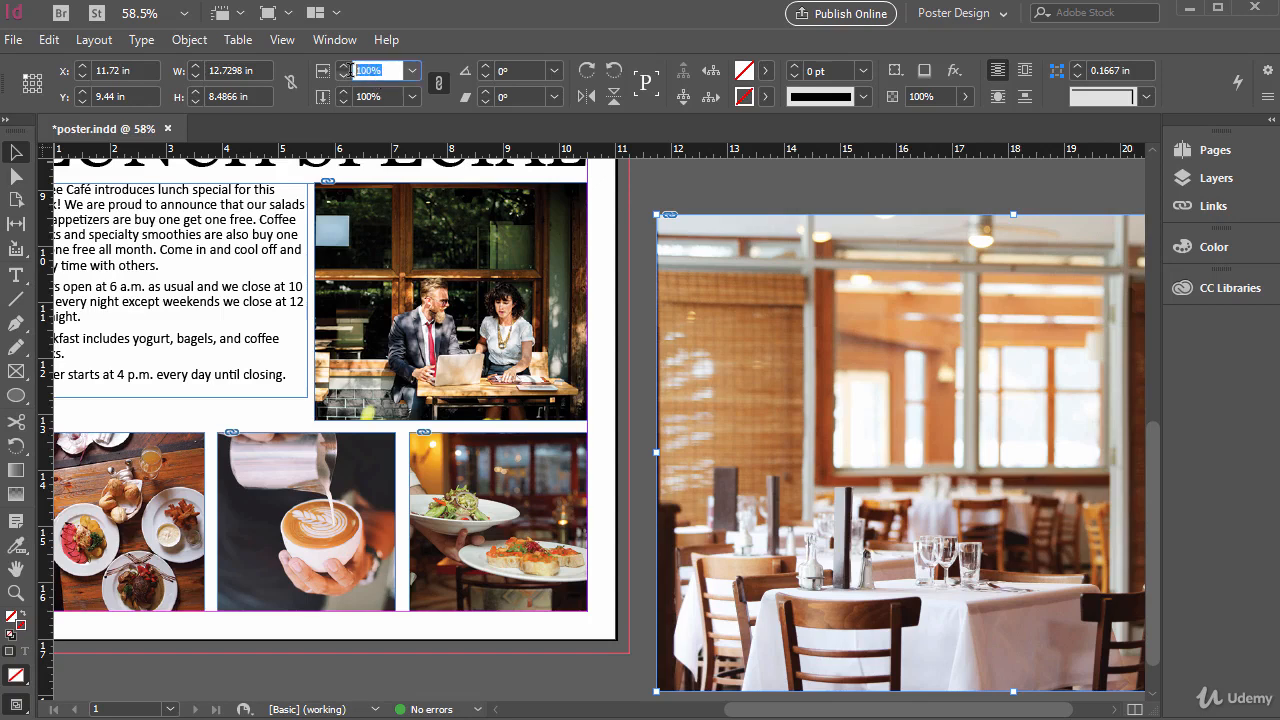
text(40)
key(Return)
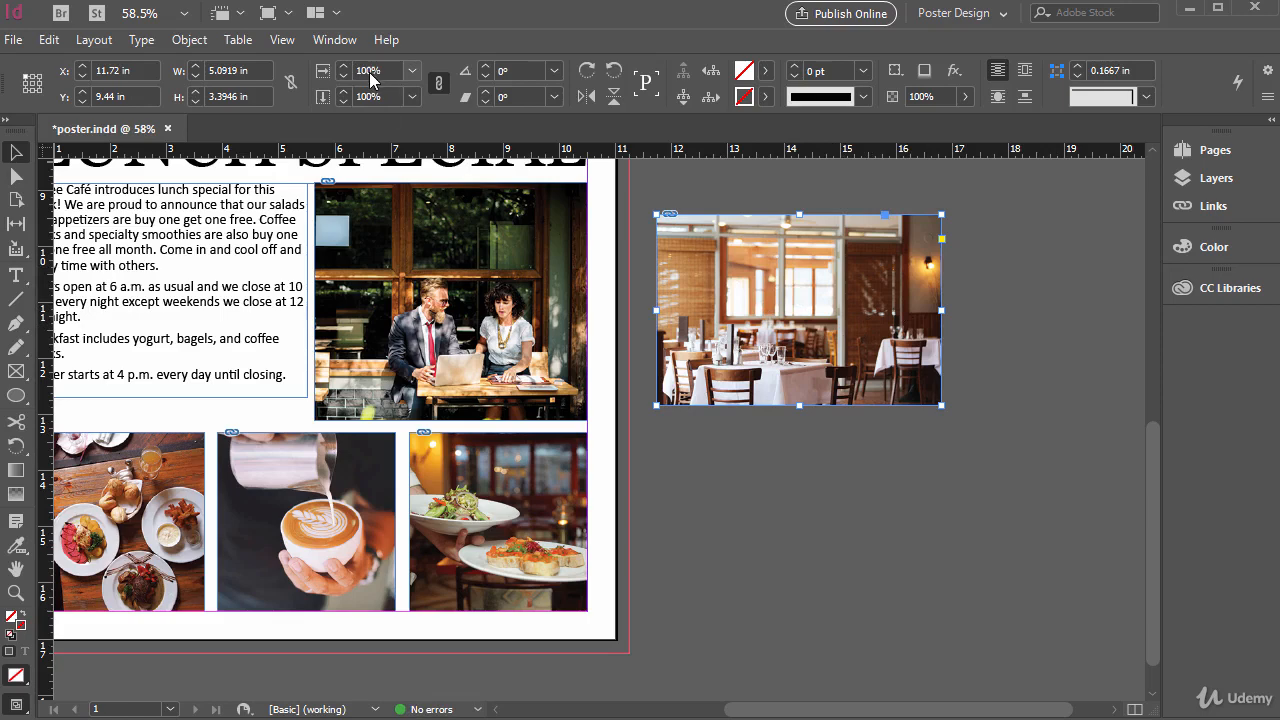
Step: Select the image inside the restaurant frame, set its scale to 50% and undo the change
double_click(710, 238)
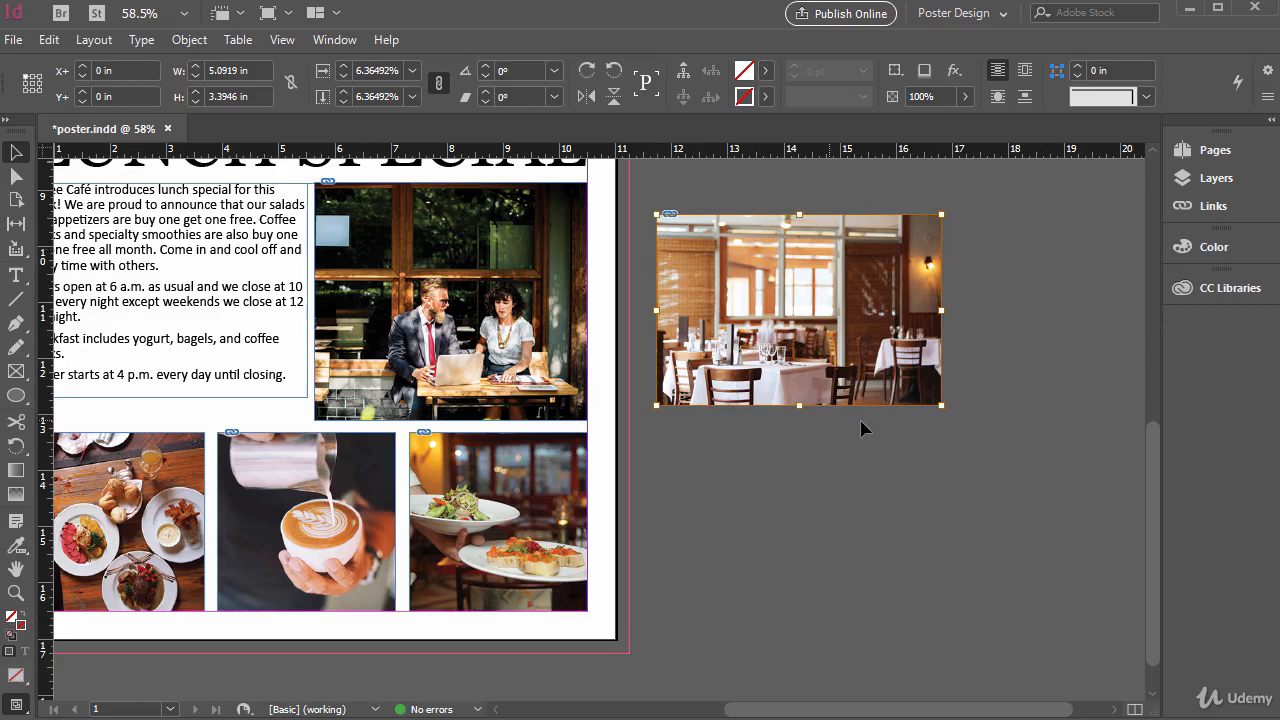
click(362, 71)
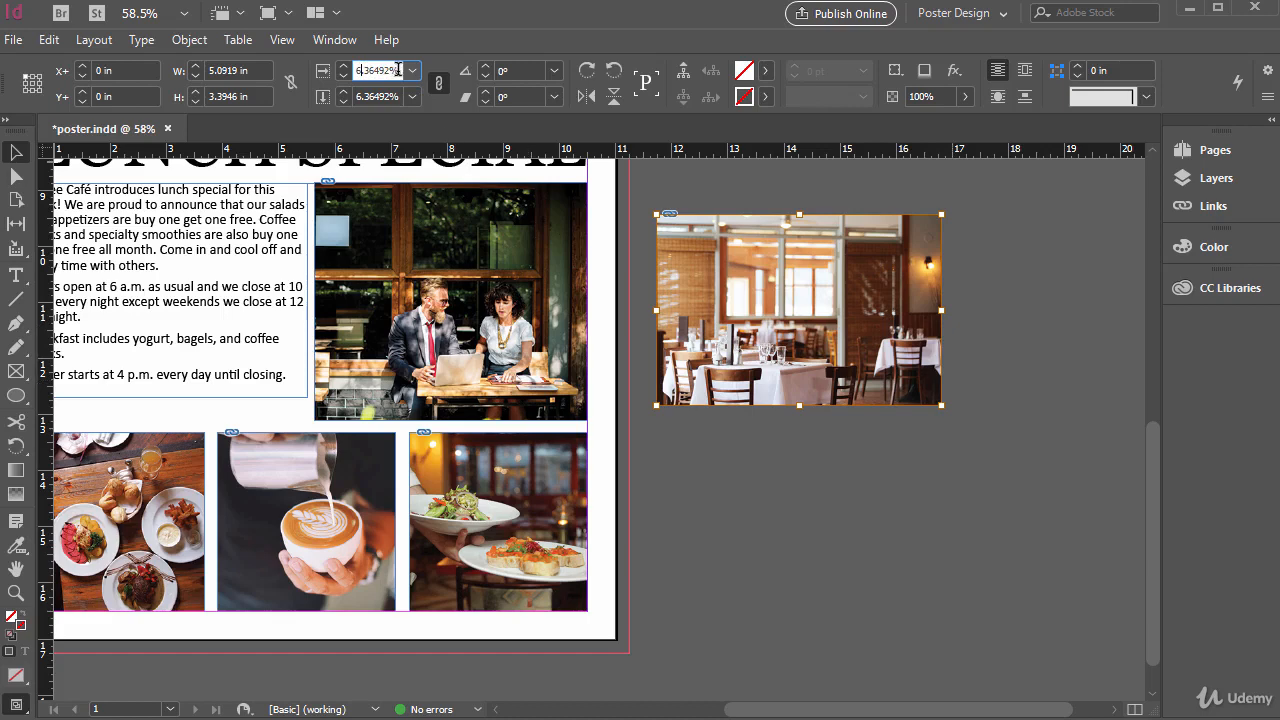
drag(397, 70, 349, 70)
text(50)
key(Return)
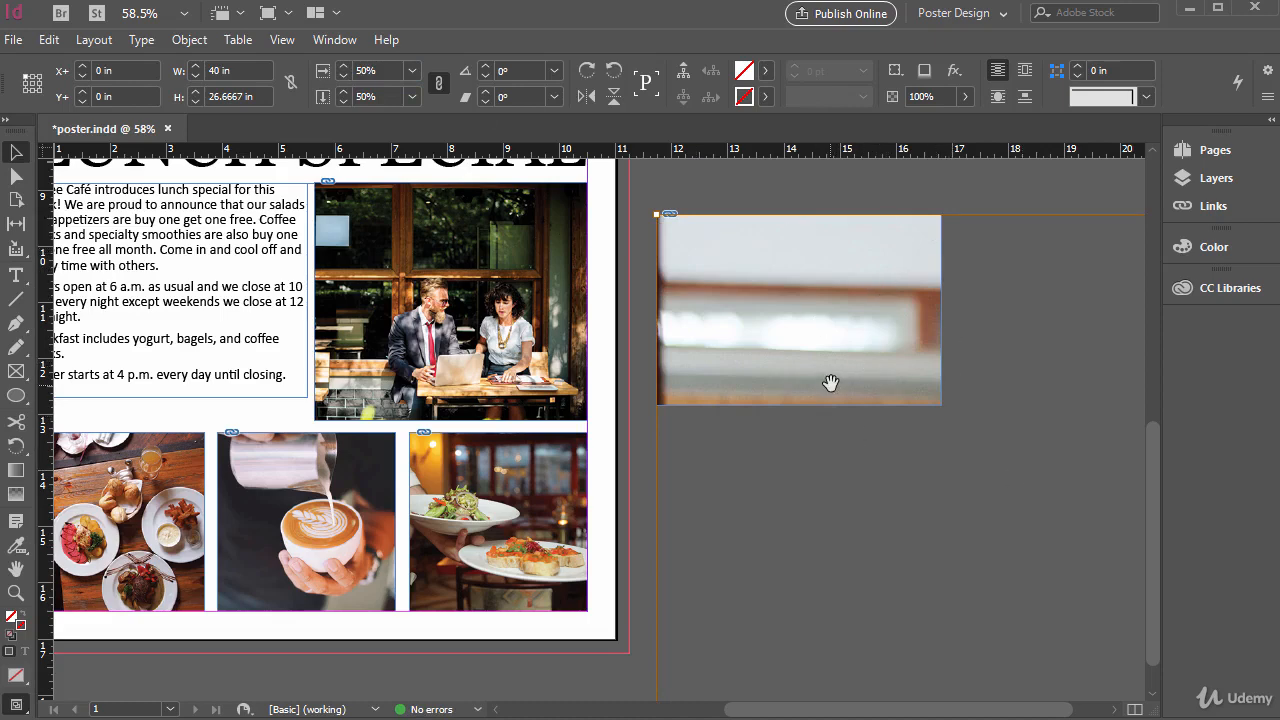
key(ctrl+alt+shift+c)
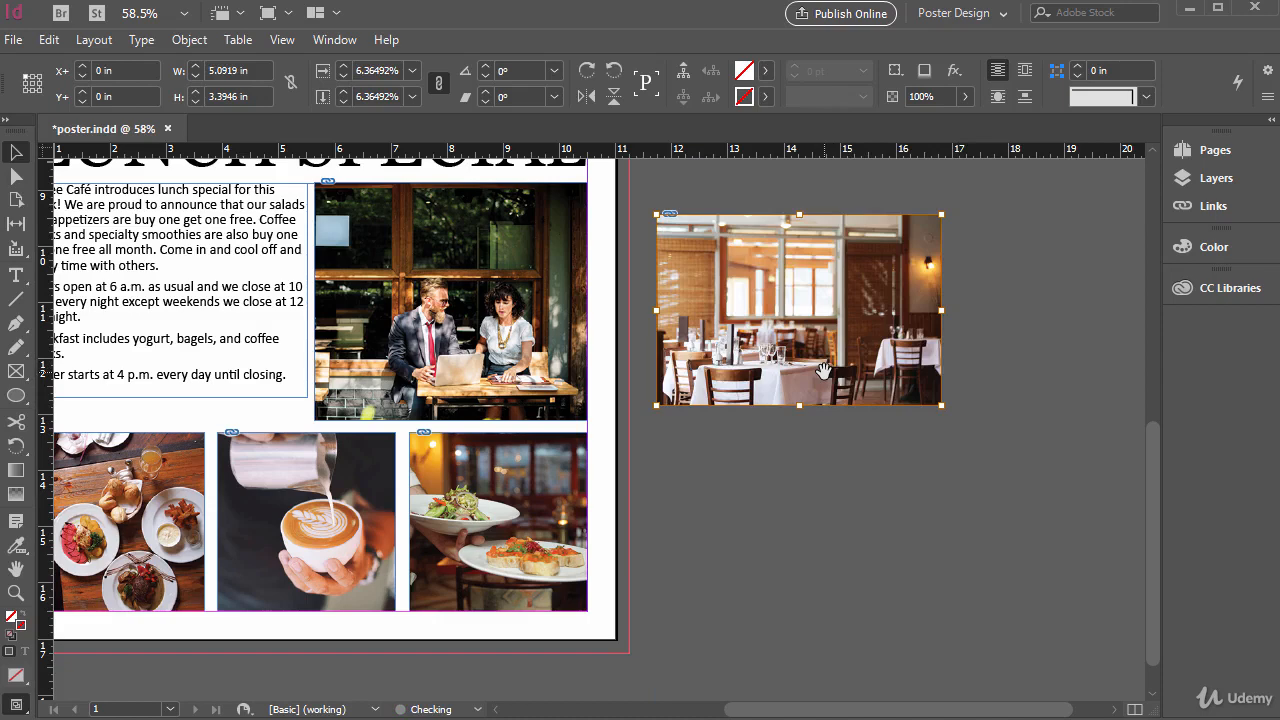
Step: Rotate the image inside the restaurant frame by -120° and undo the rotation
click(554, 71)
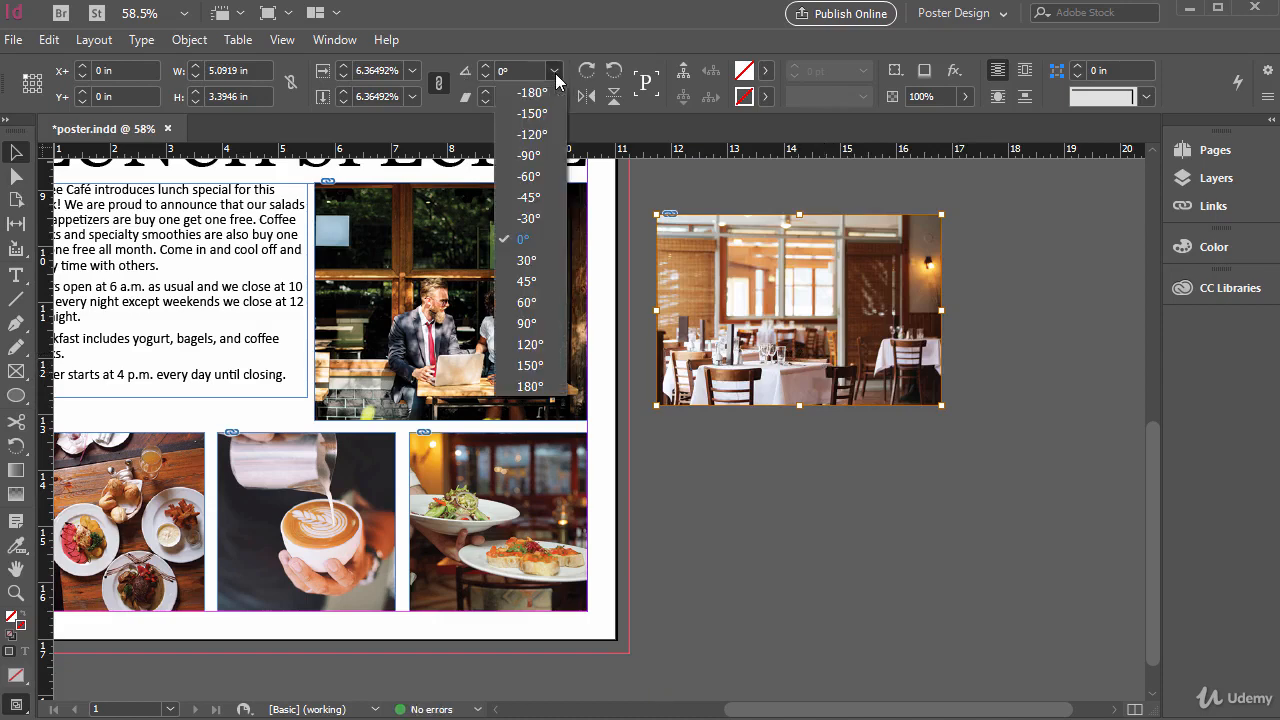
click(535, 134)
key(ctrl+z)
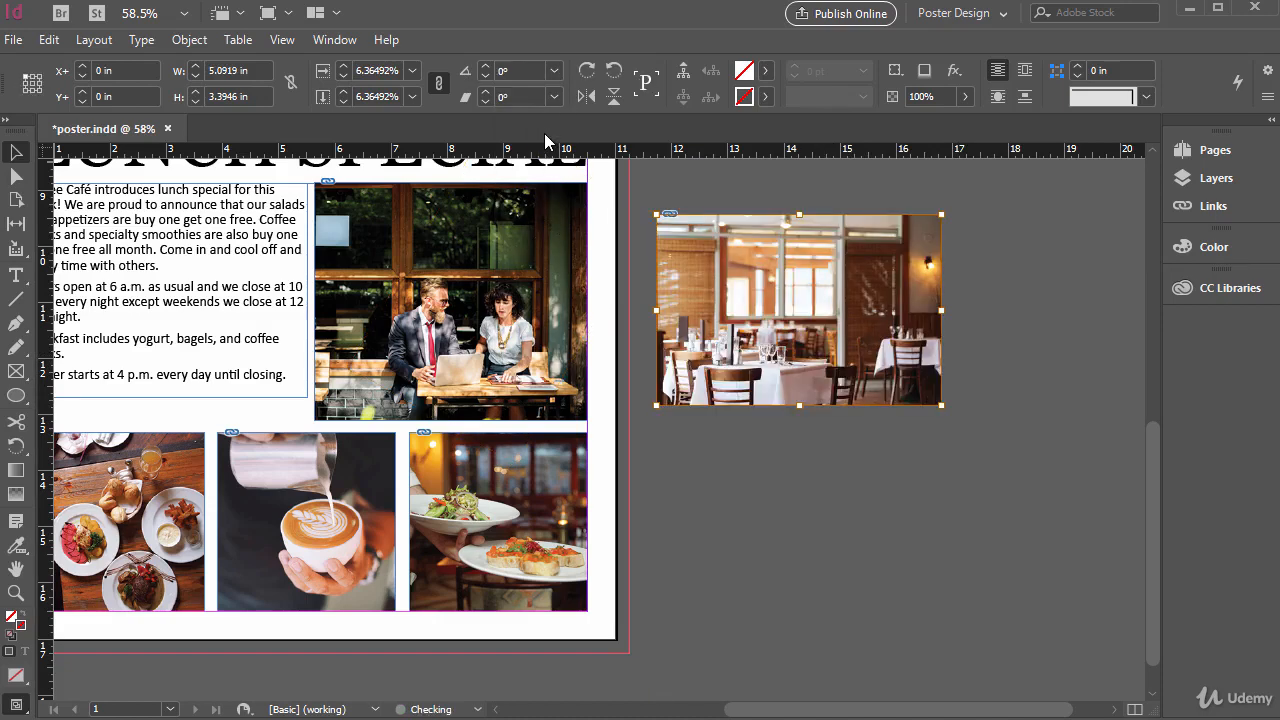
Step: Select the whole restaurant photo frame, rotate it by -60° and undo the rotation
click(853, 263)
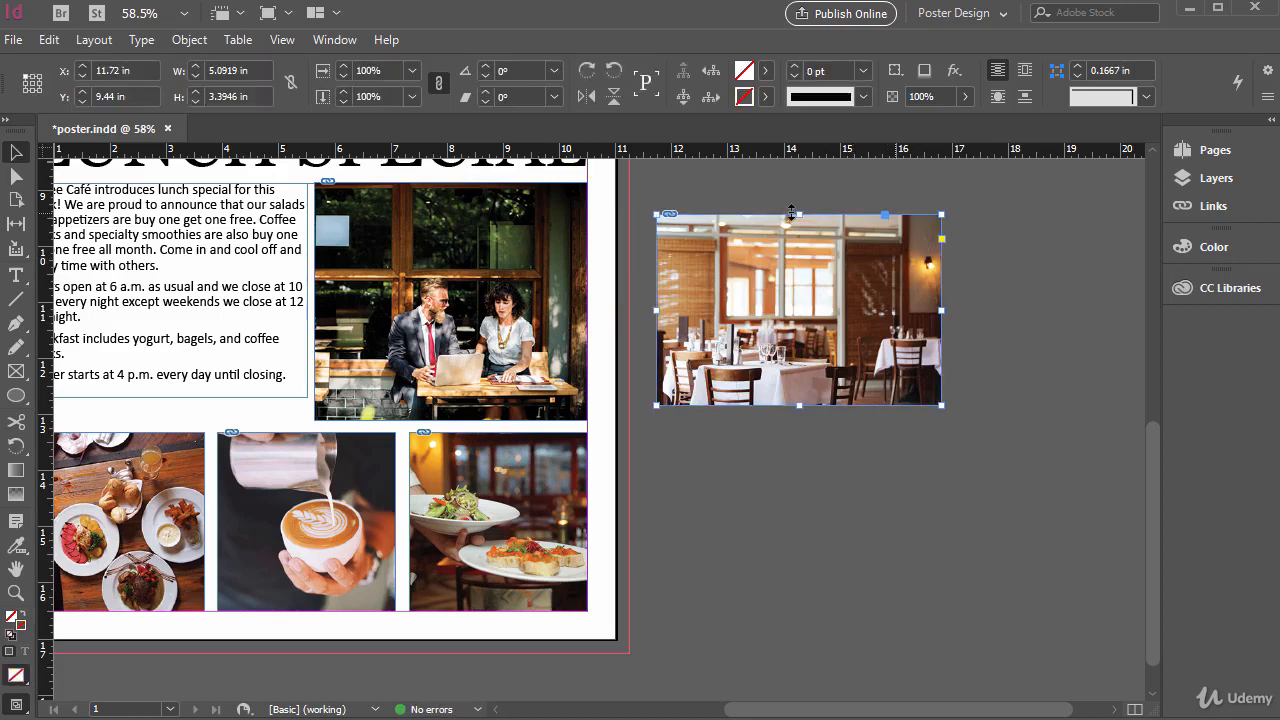
click(554, 71)
click(542, 176)
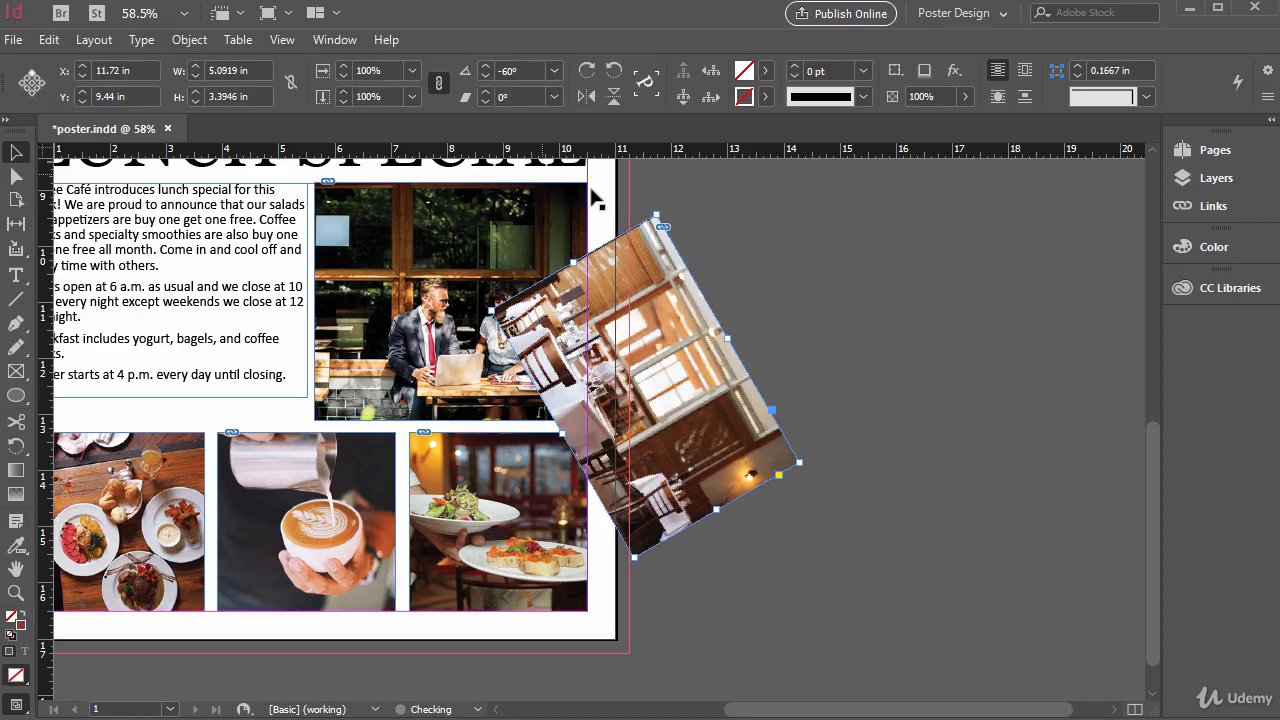
key(ctrl+z)
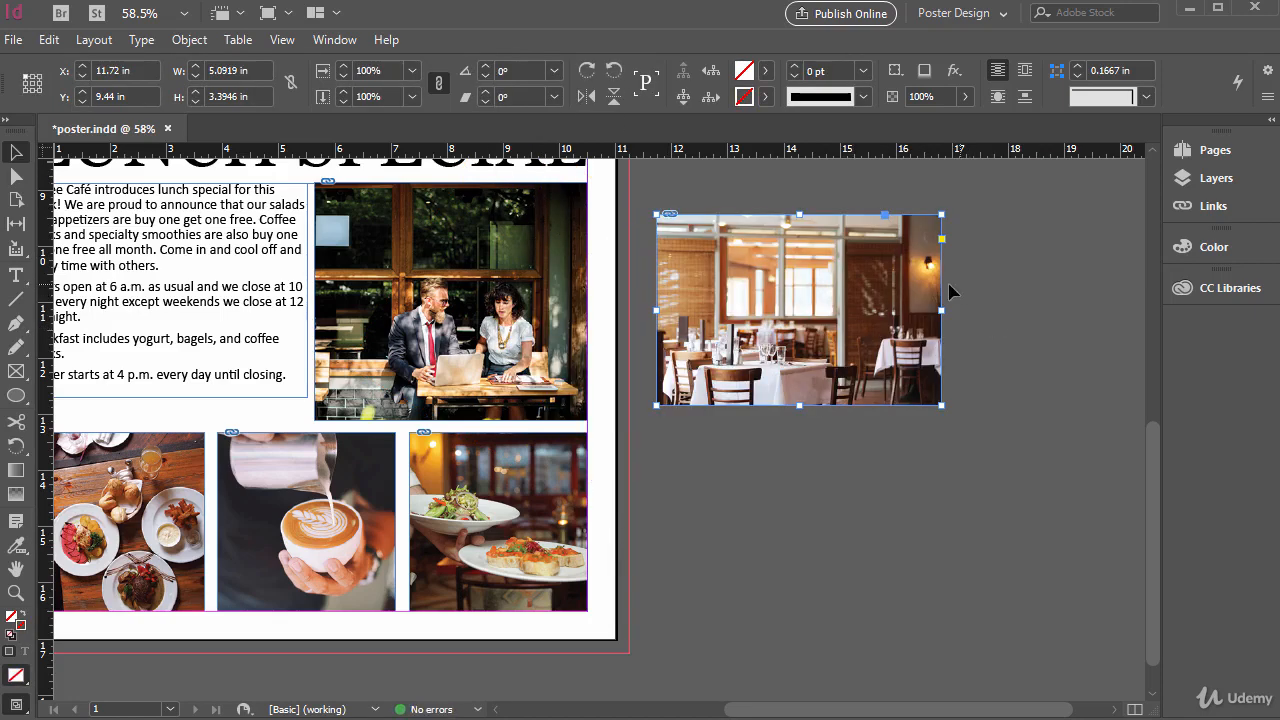
Step: Shear the restaurant photo frame by -20° and undo the shear
click(554, 96)
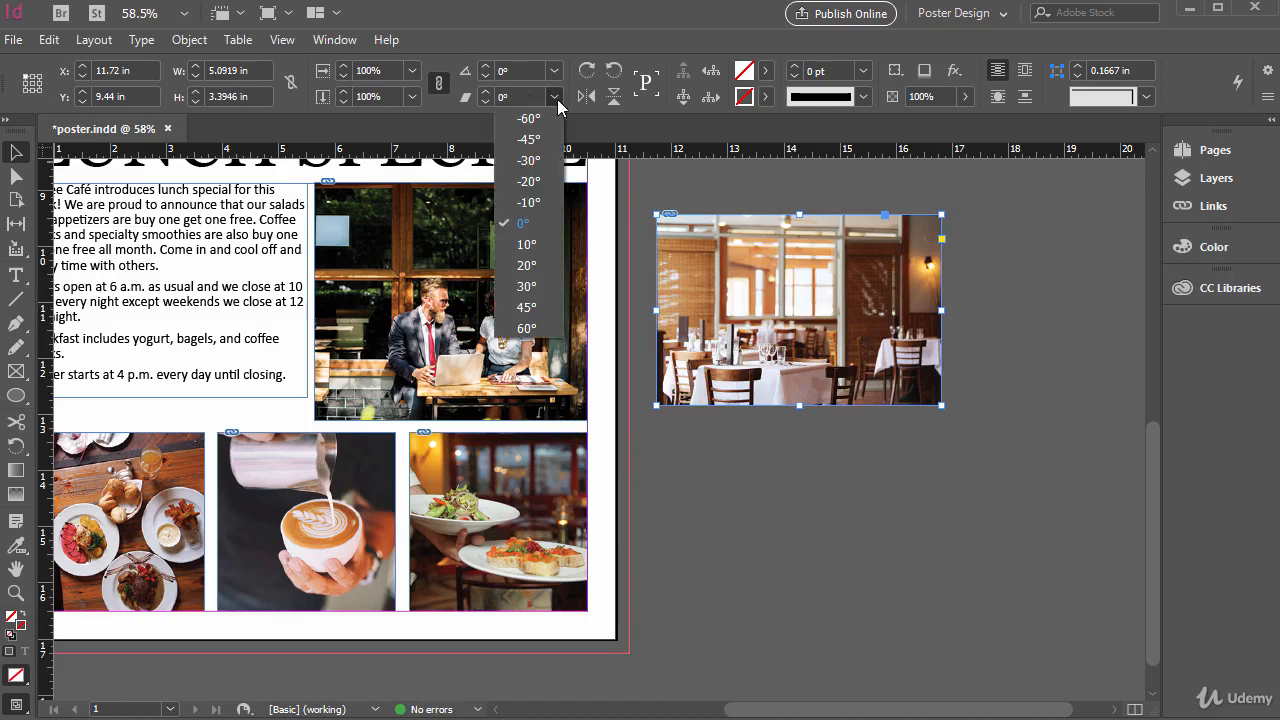
click(540, 183)
key(ctrl+z)
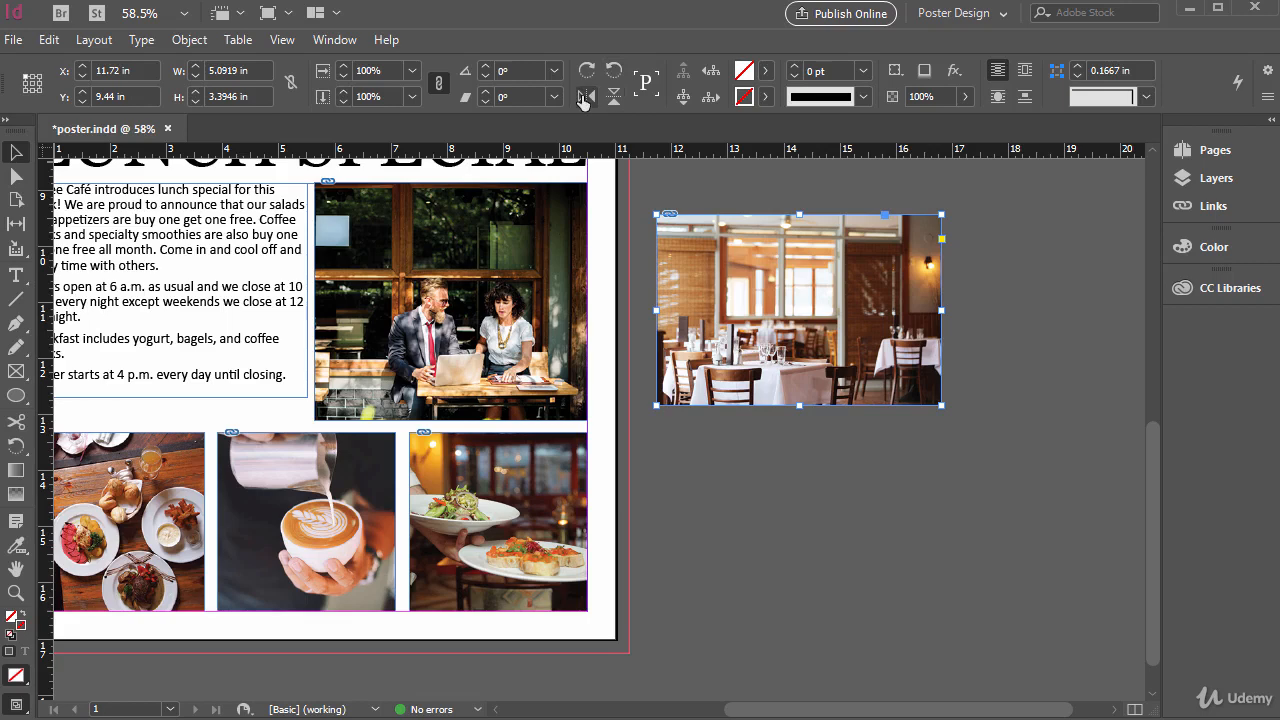
Step: Set the reference point to the centre, scale the restaurant photo to twice its size and undo the scaling
click(33, 85)
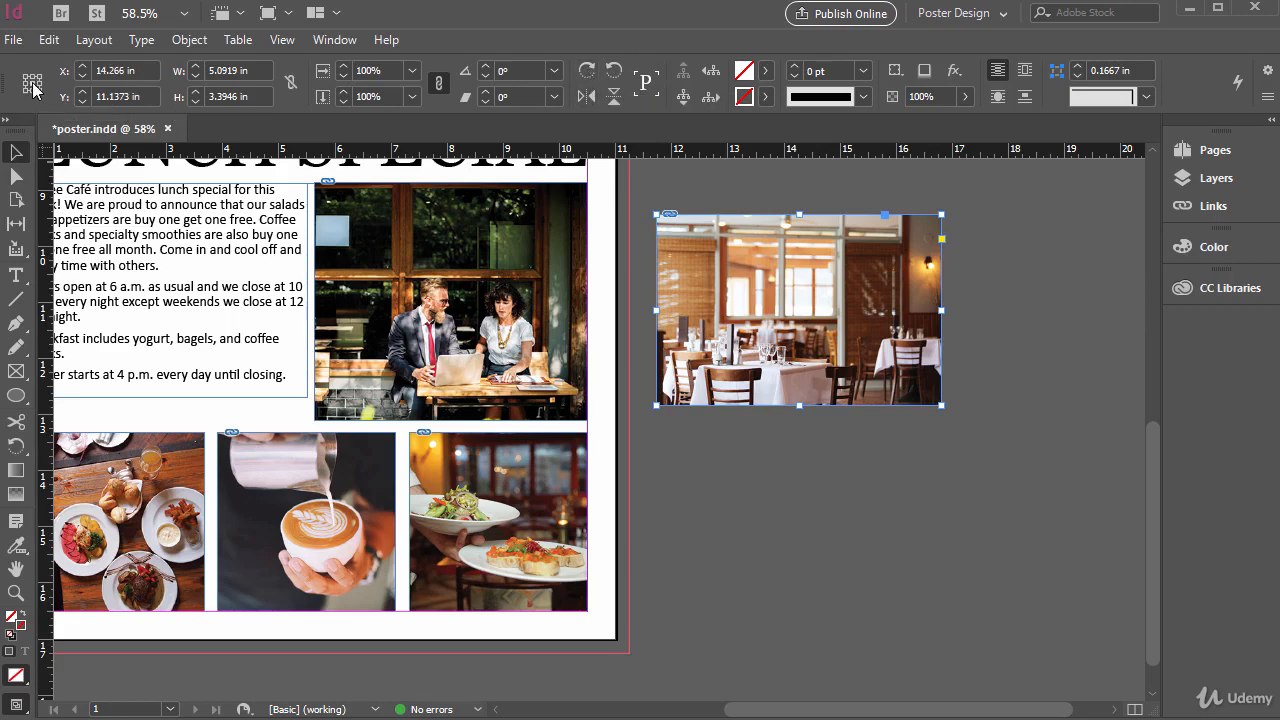
click(362, 70)
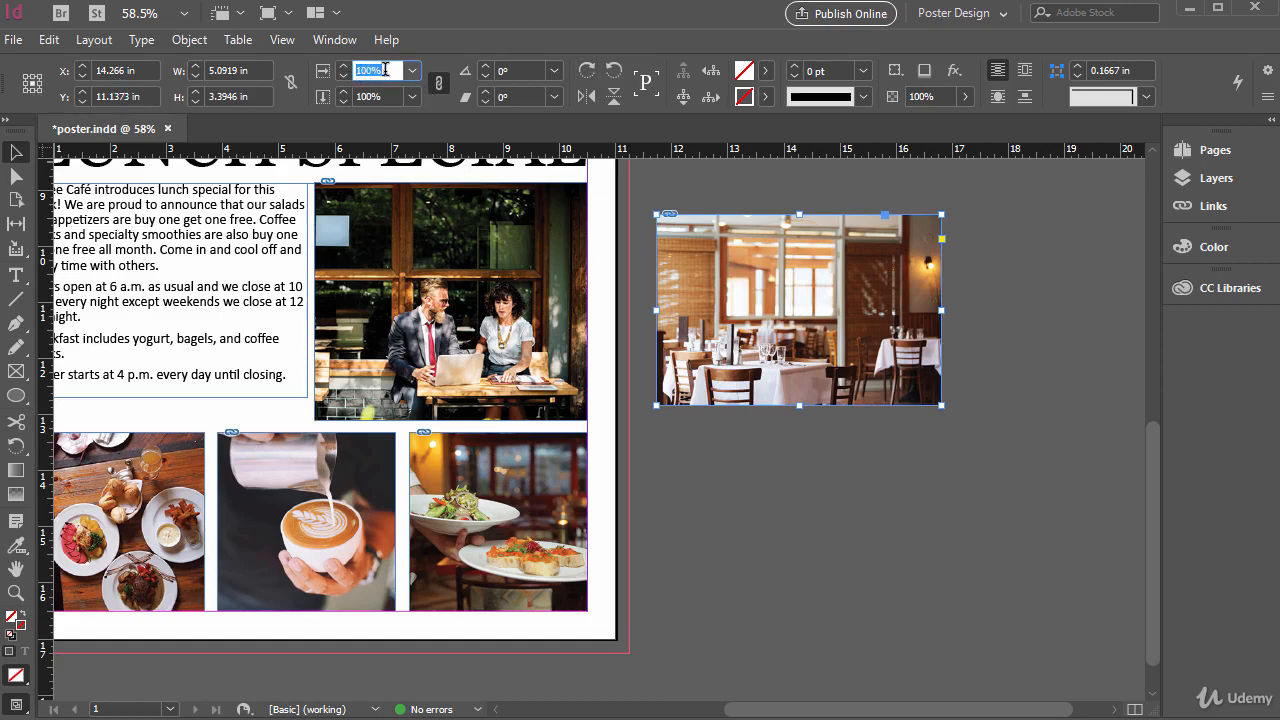
text(2)
key(Return)
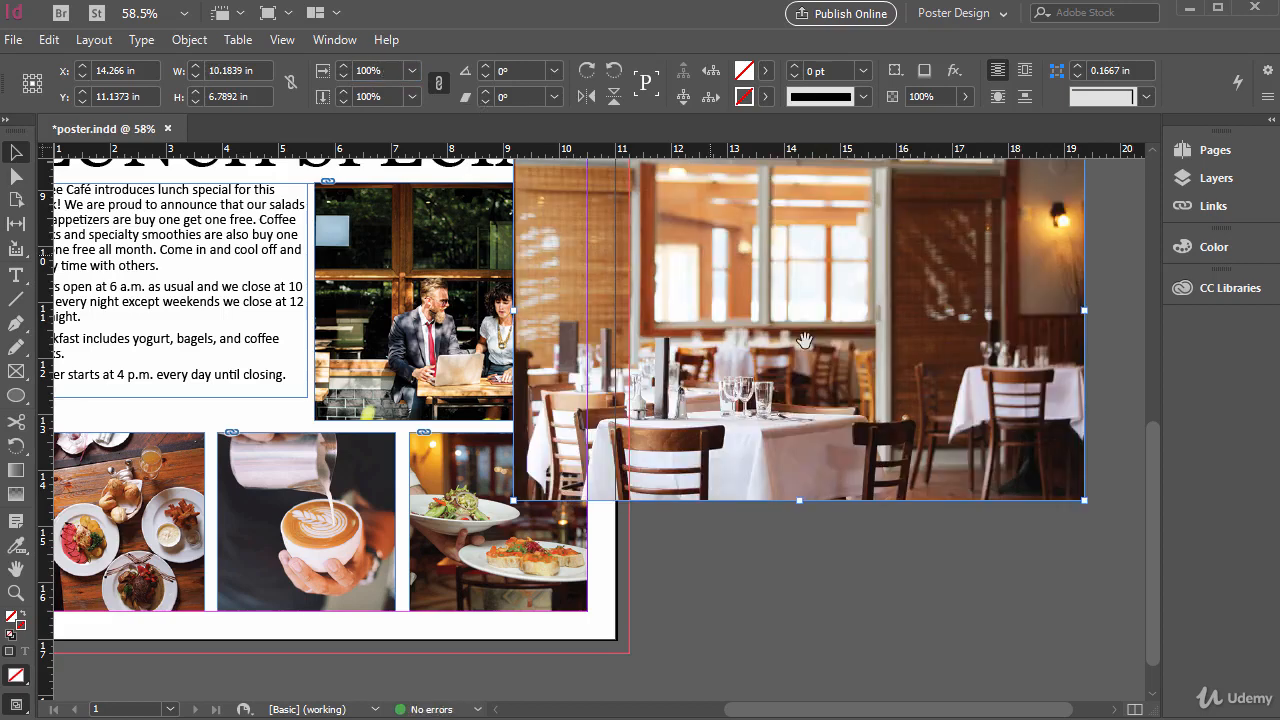
key(ctrl+z)
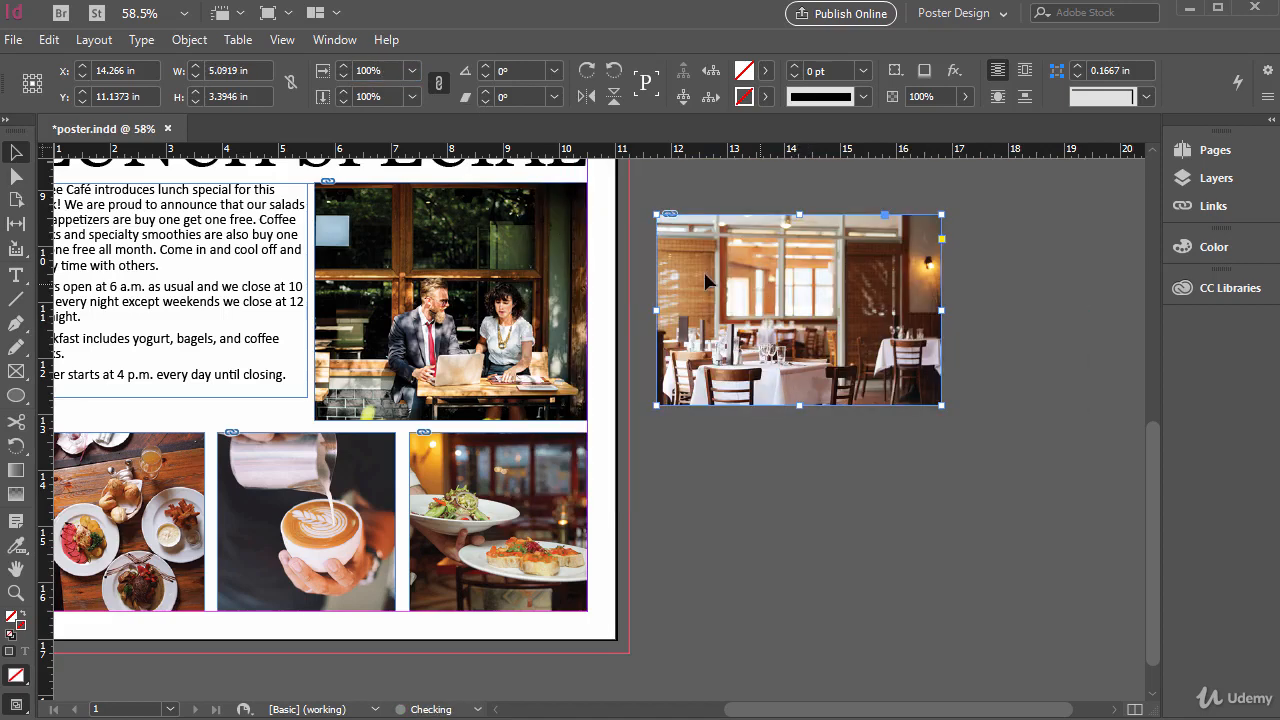
Step: Set the reference point to the middle of the left edge and scale the restaurant photo to twice its size
click(26, 83)
click(368, 70)
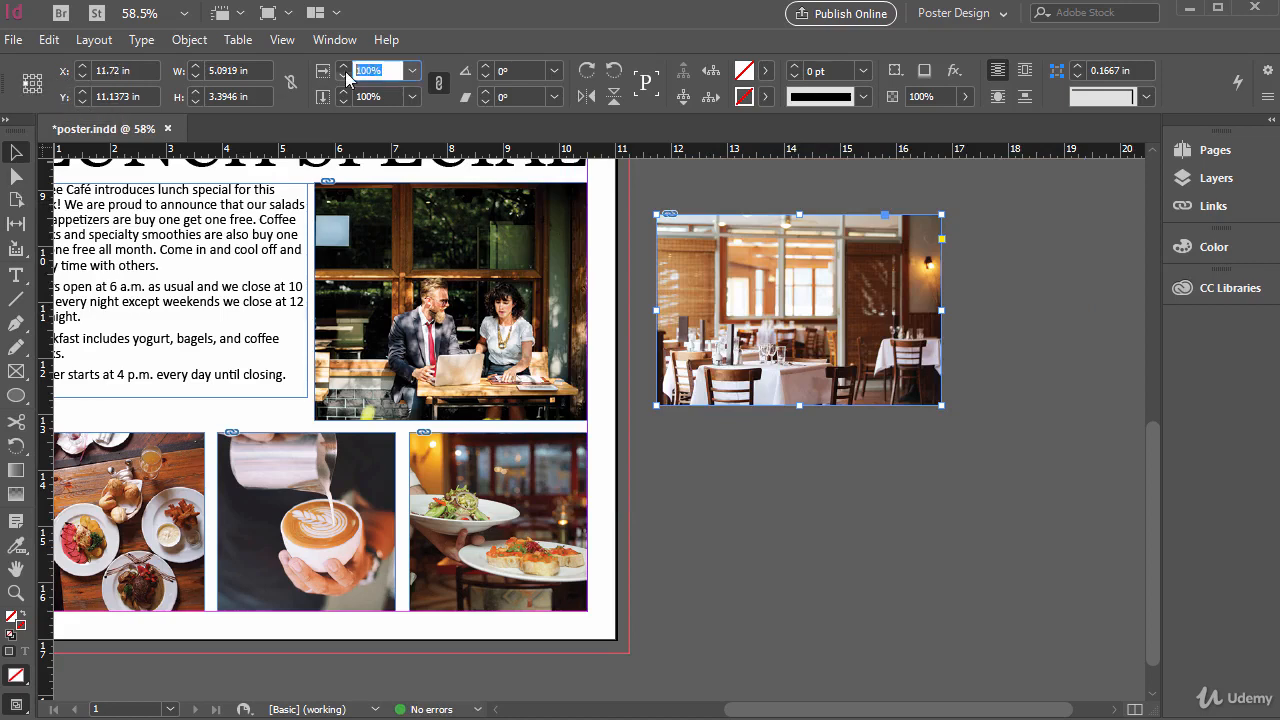
text(2)
key(Return)
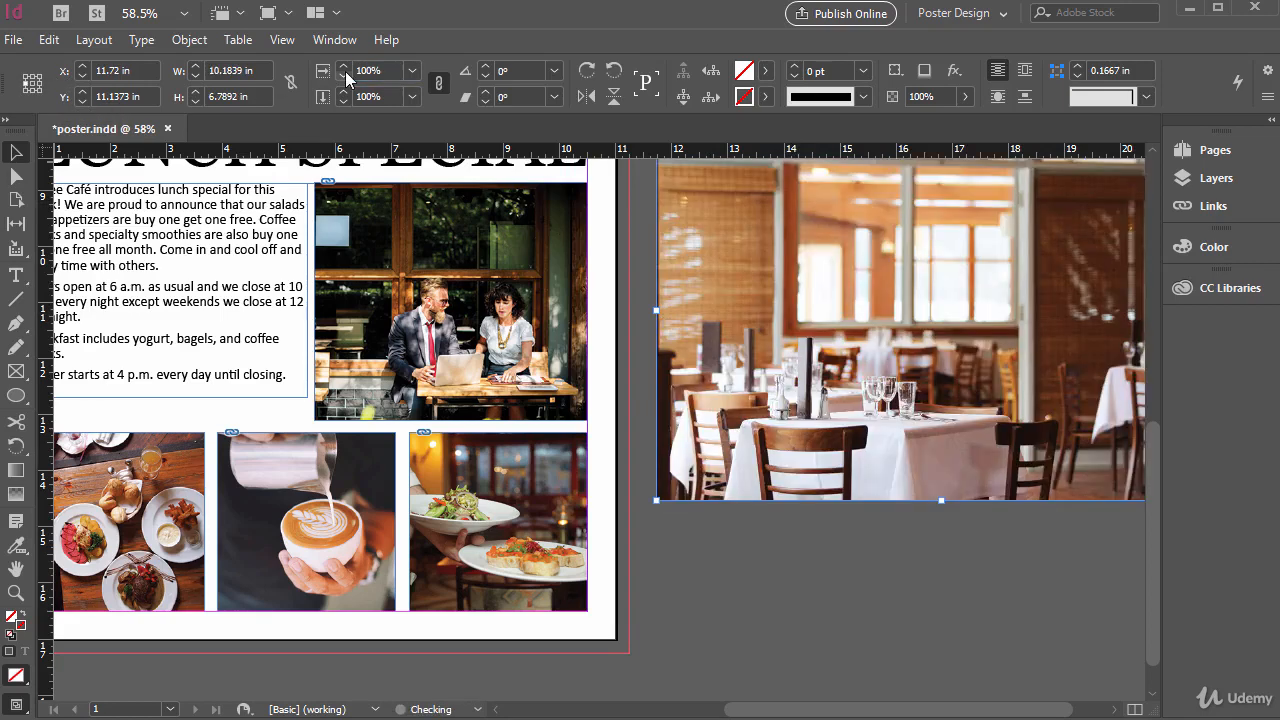
Step: Undo the last scaling of the restaurant photo and reselect its frame
key(ctrl+z)
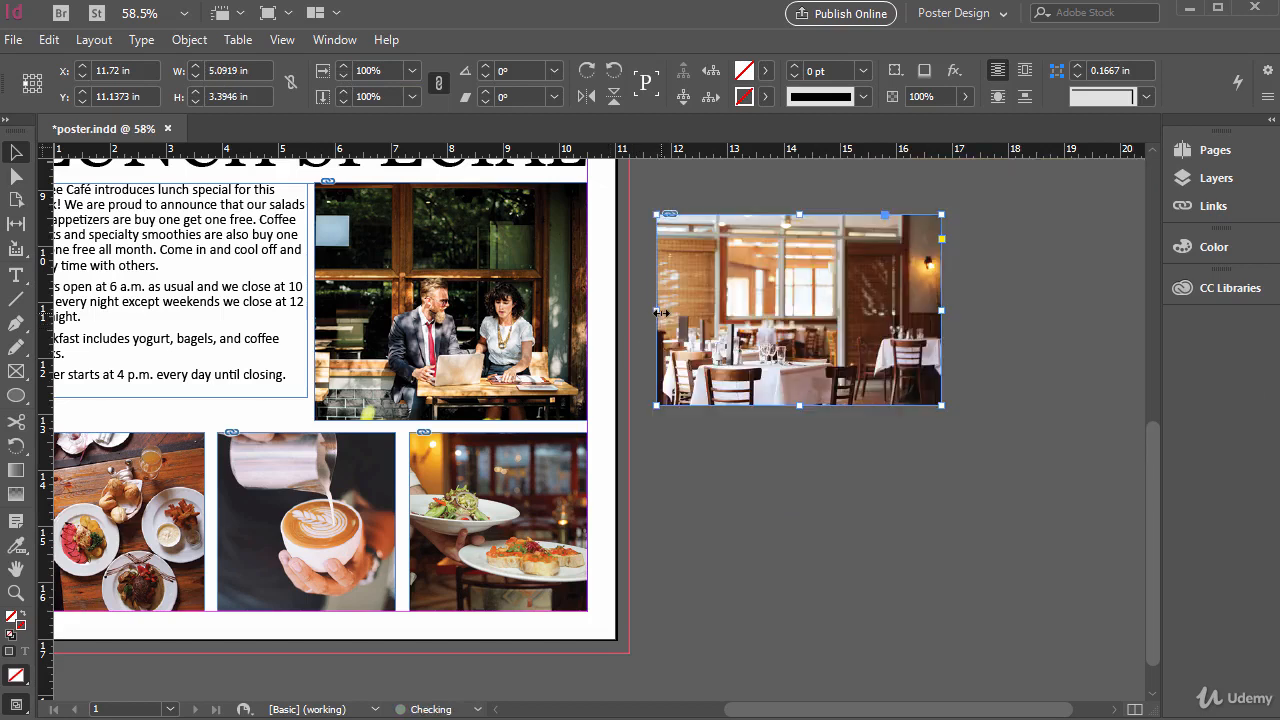
click(980, 250)
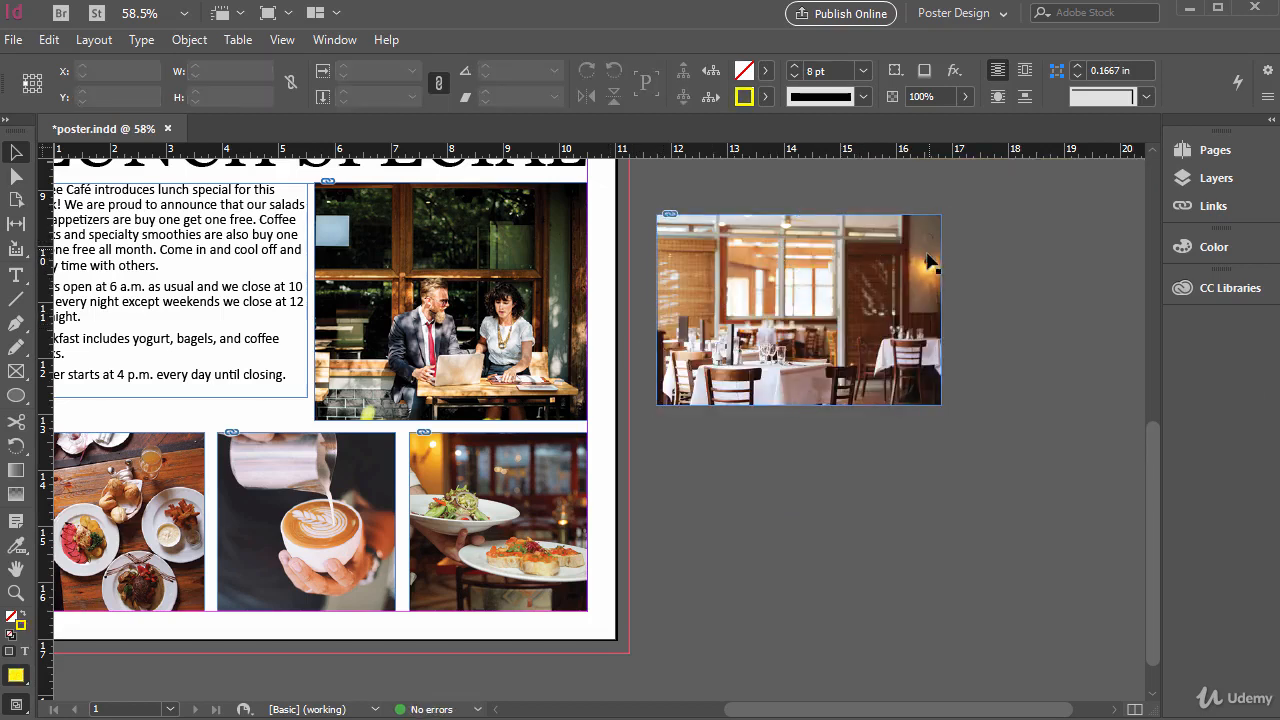
click(818, 305)
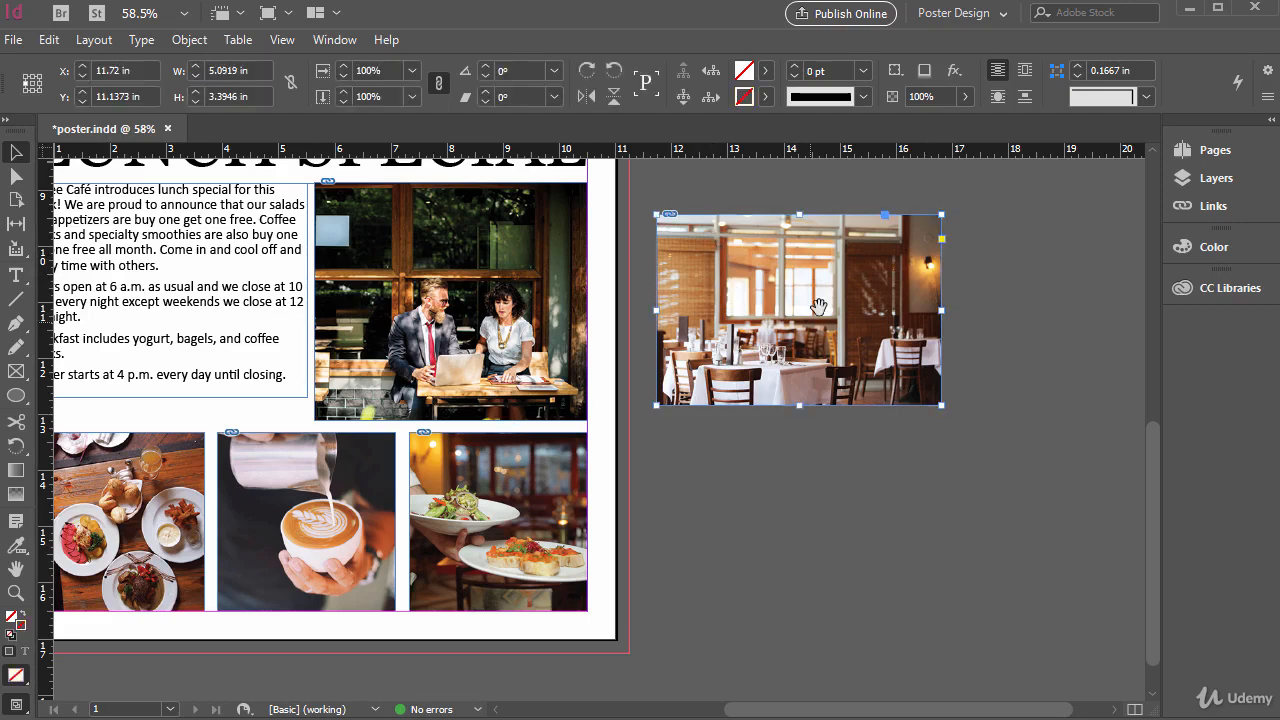
Step: Select the image inside the restaurant photo frame, move it slightly, undo the move and return to the frame selection
double_click(792, 258)
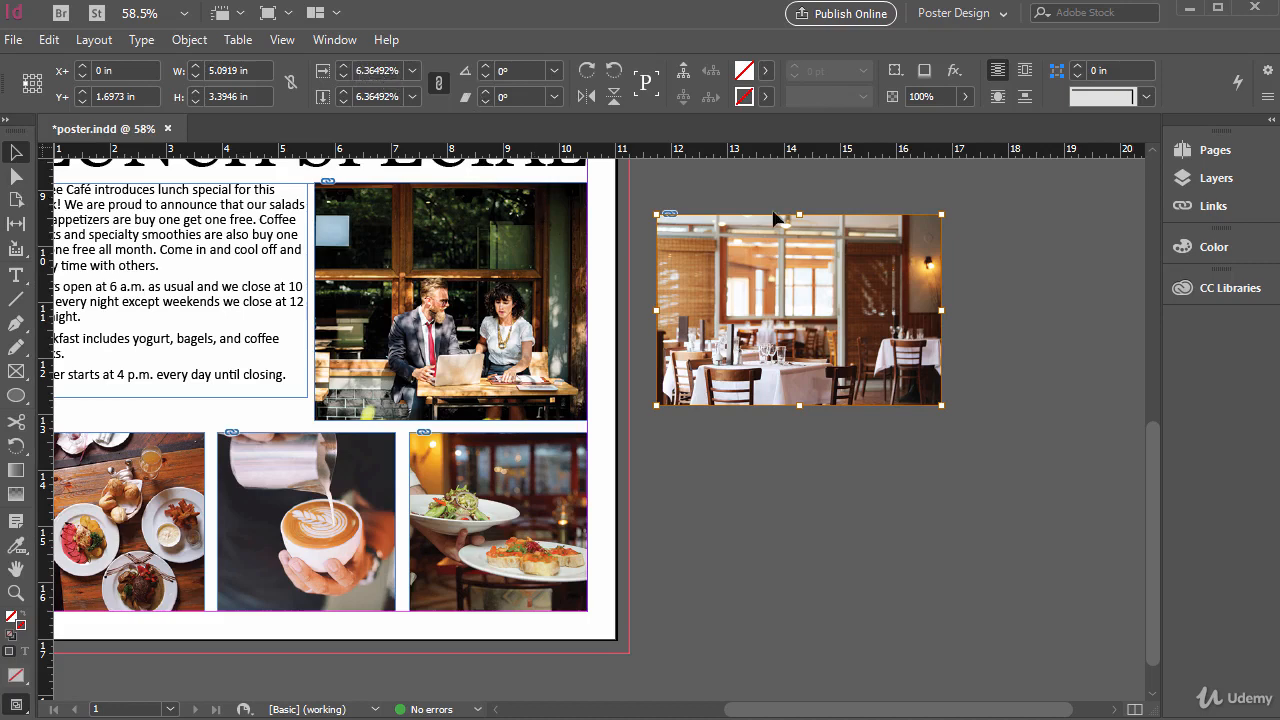
click(860, 263)
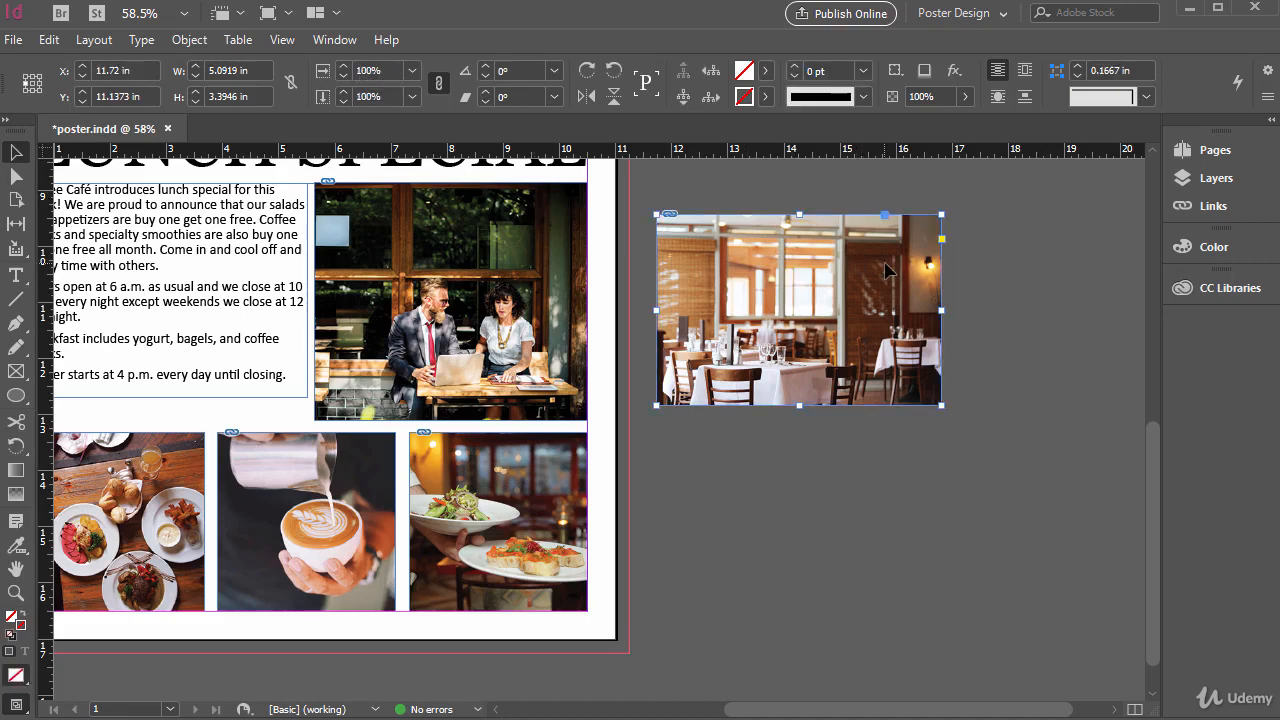
double_click(824, 280)
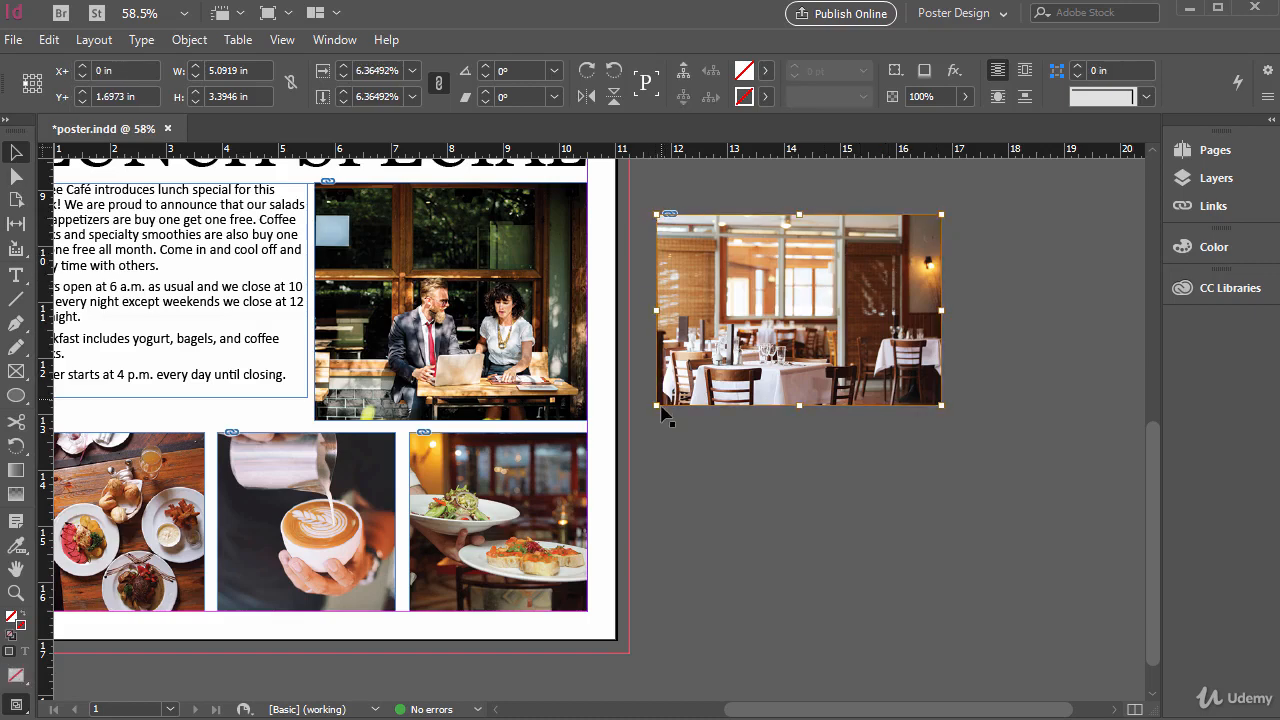
mouse_move(794, 273)
mouse_down()
mouse_move(826, 273)
mouse_move(776, 283)
mouse_up()
key(ctrl+z)
key(Escape)
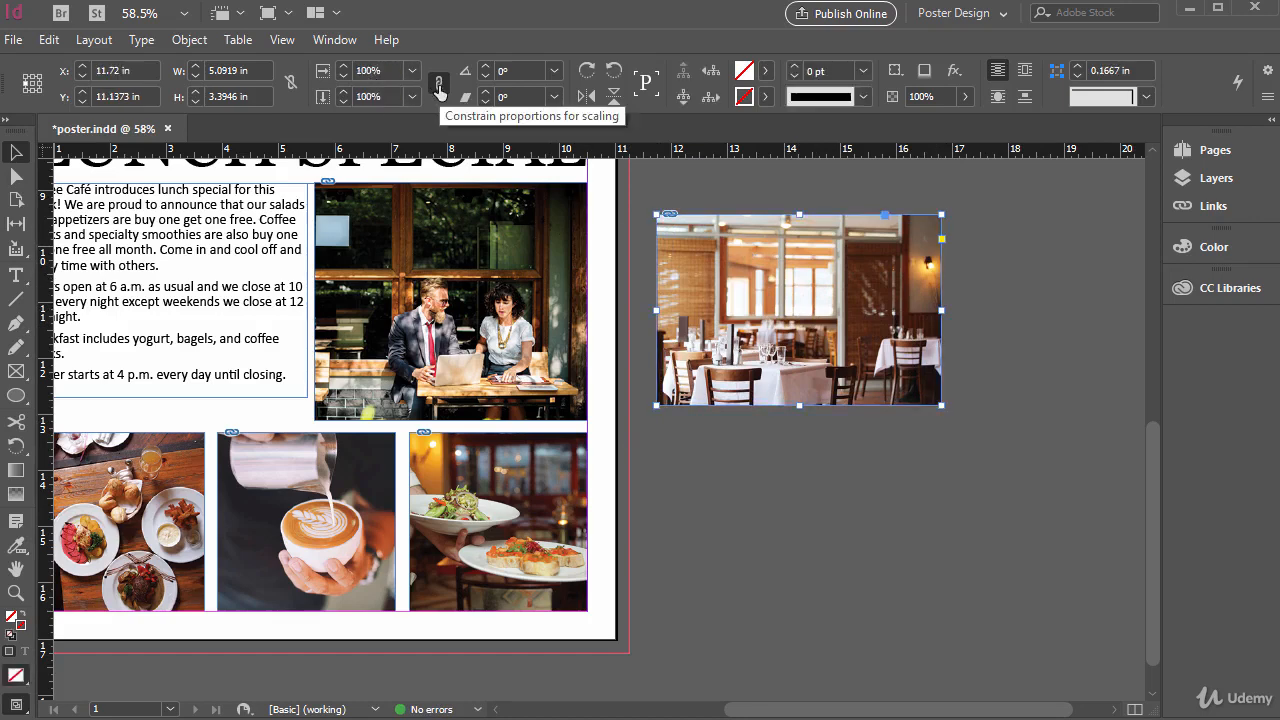
Step: Set the restaurant photo frame's width to 7 in with width and height unlinked, and restore the frame's previous size
click(438, 86)
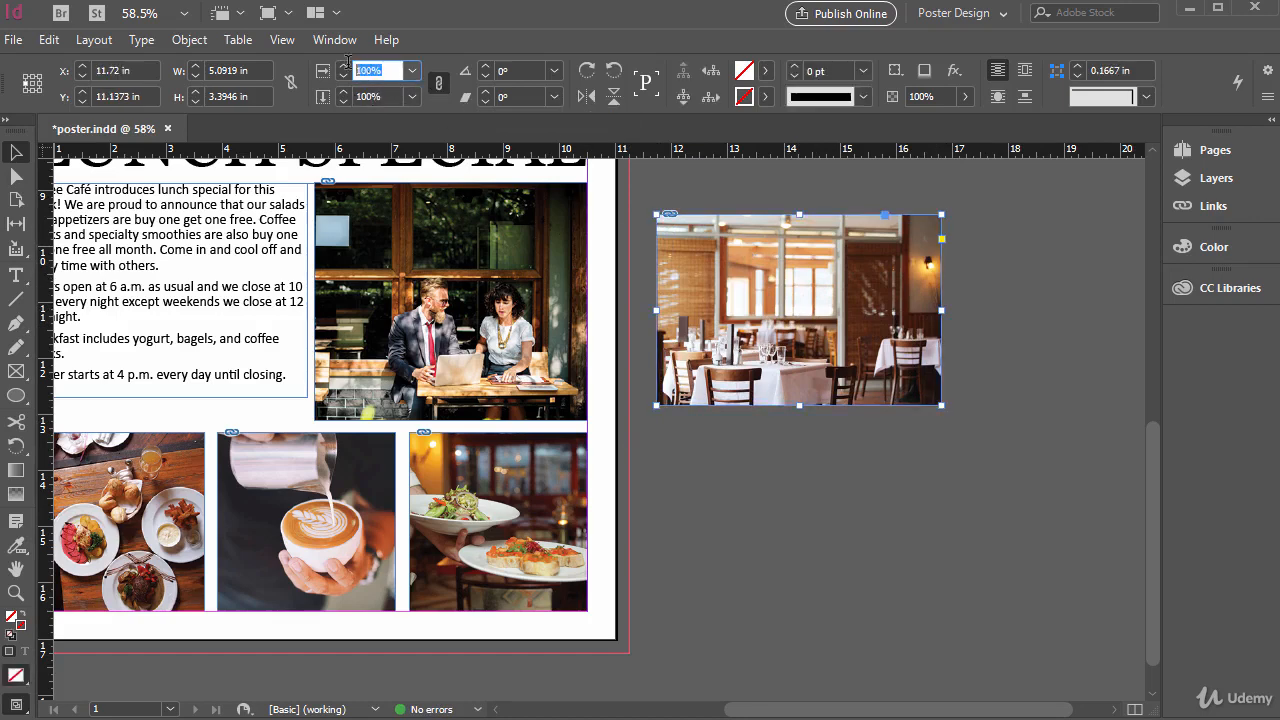
text(5in)
key(Return)
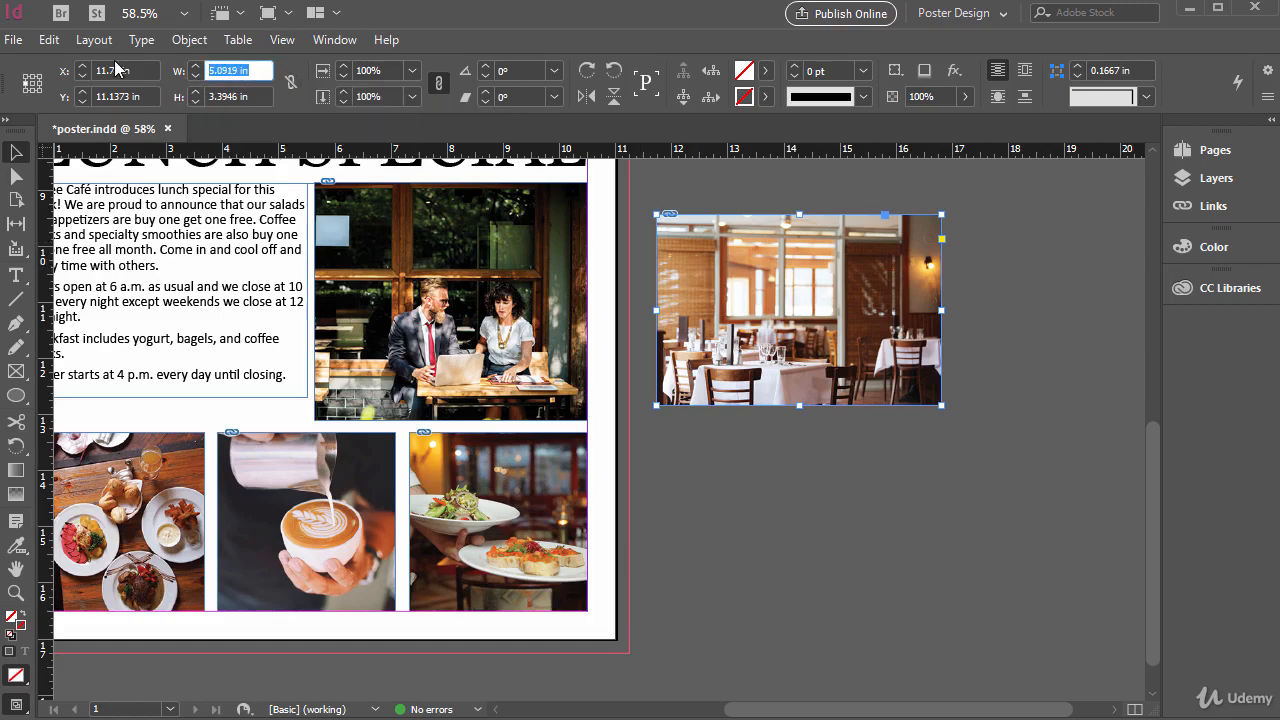
text(7)
key(Return)
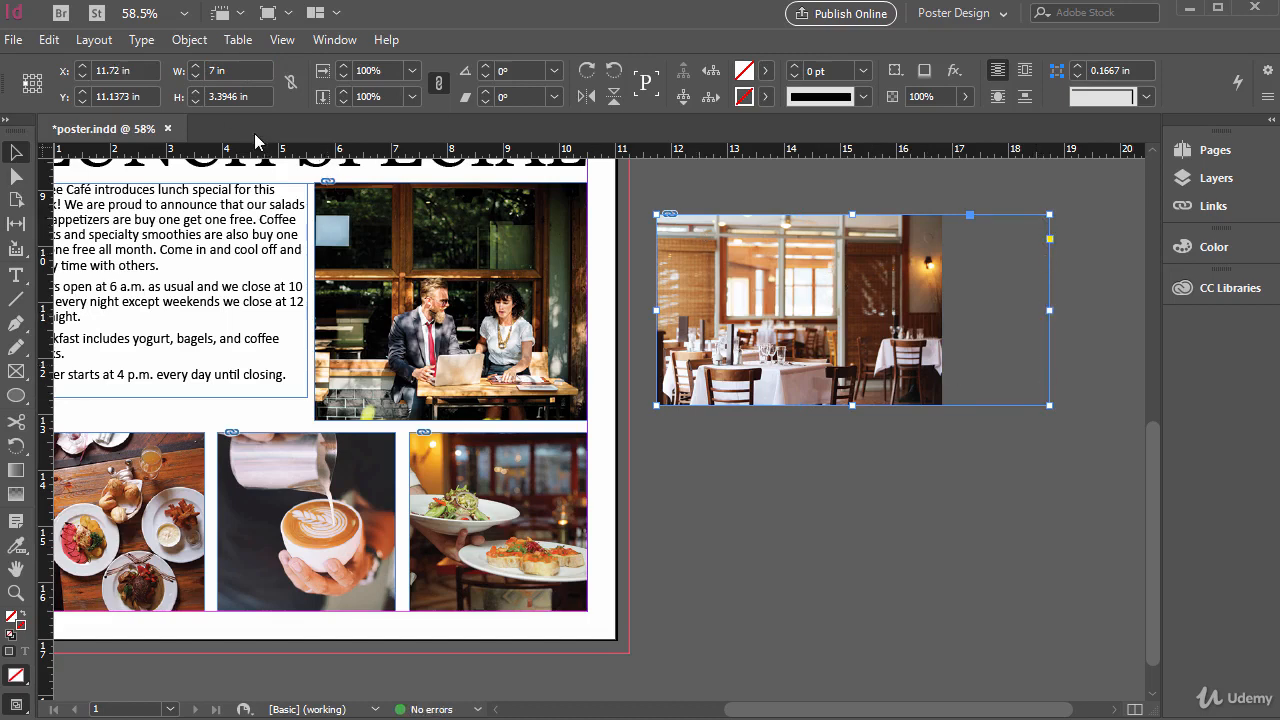
key(ctrl+alt+c)
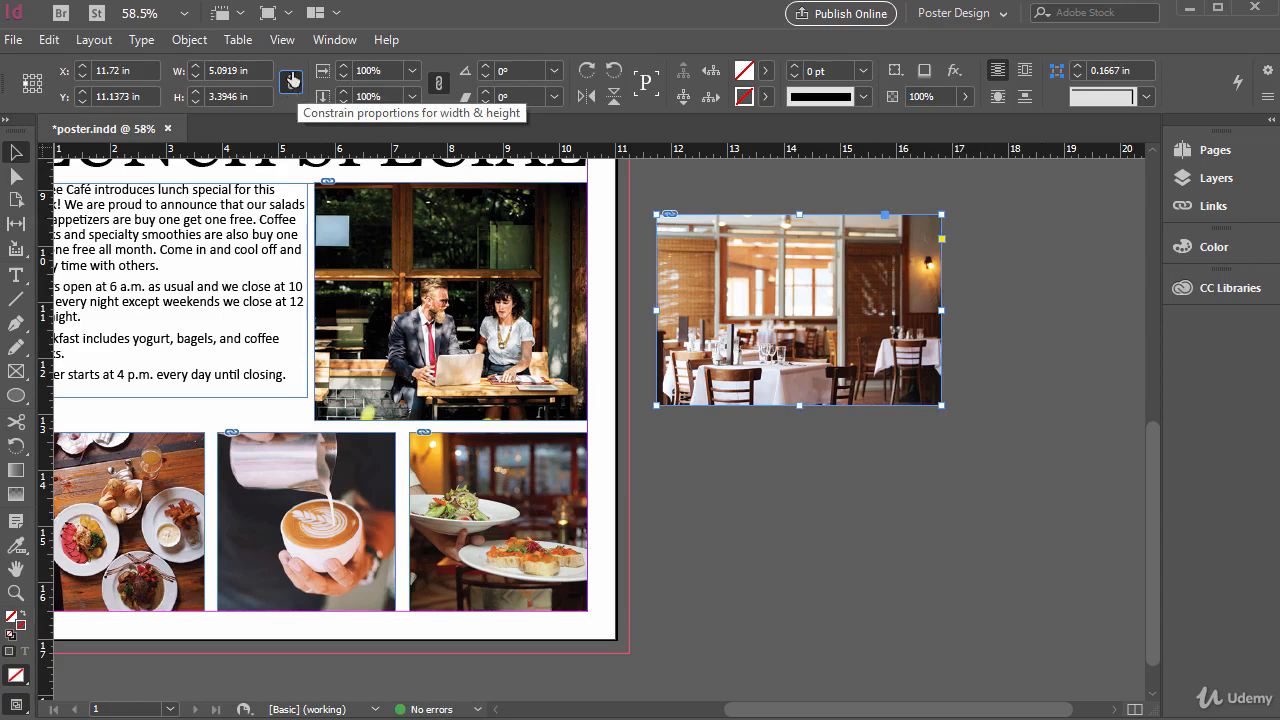
Step: Constrain the width and height proportions, try a 7 in width on the restaurant photo frame and undo the resize
click(292, 84)
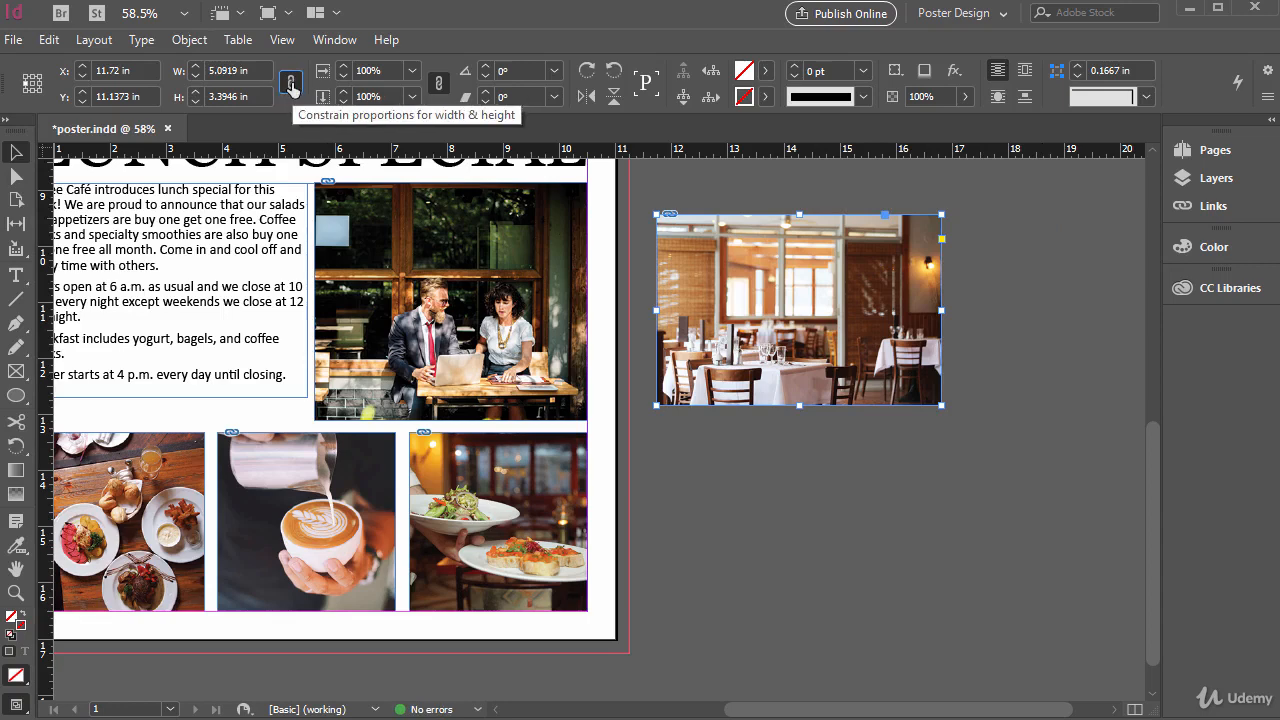
click(255, 72)
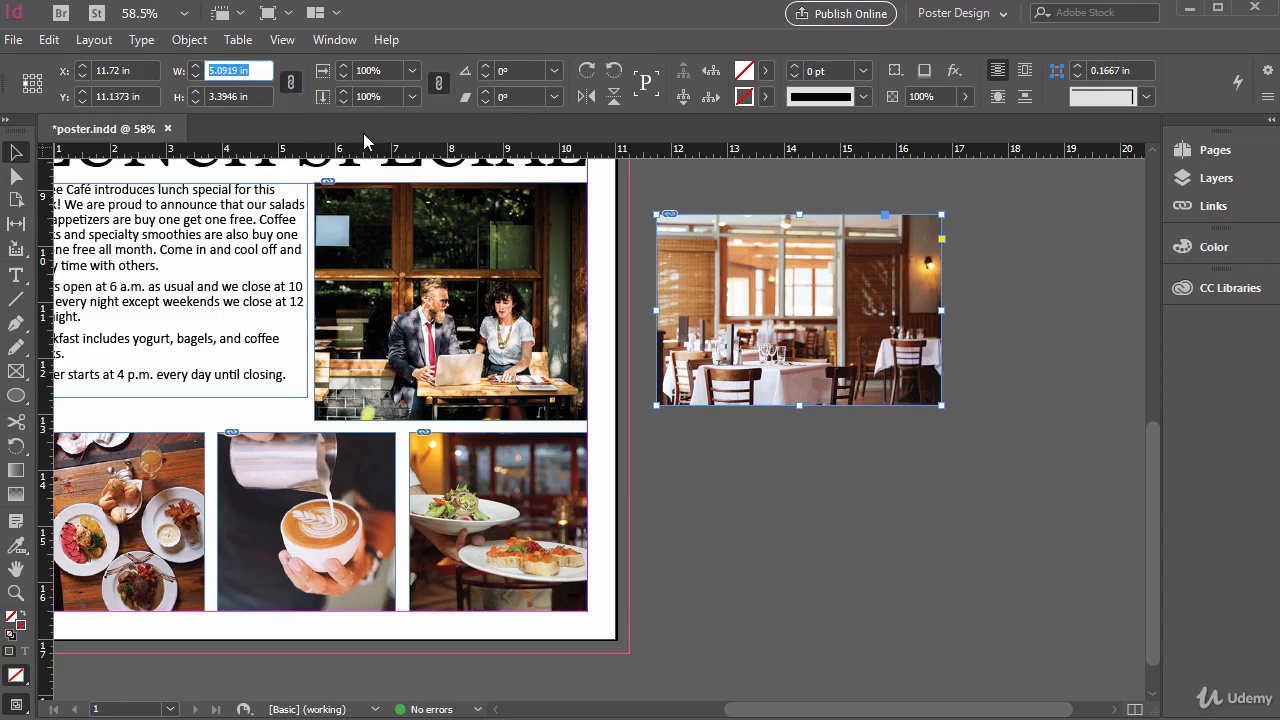
text(7)
key(Return)
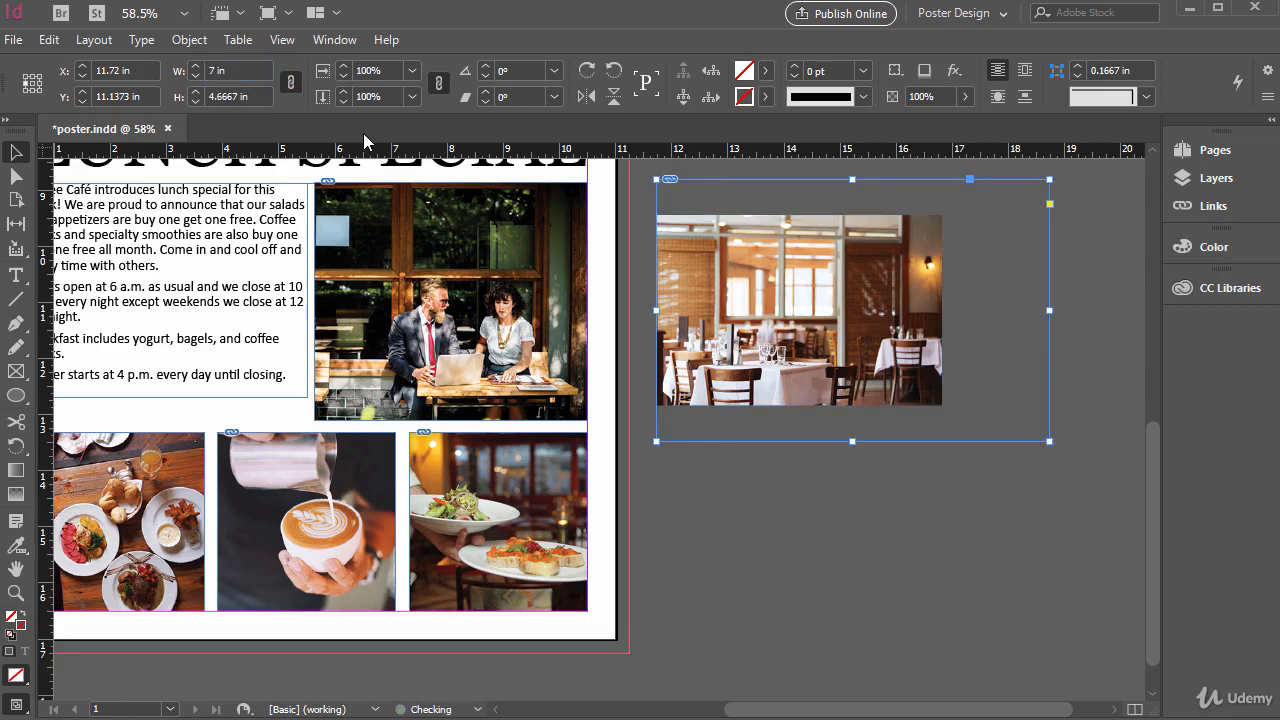
key(ctrl+z)
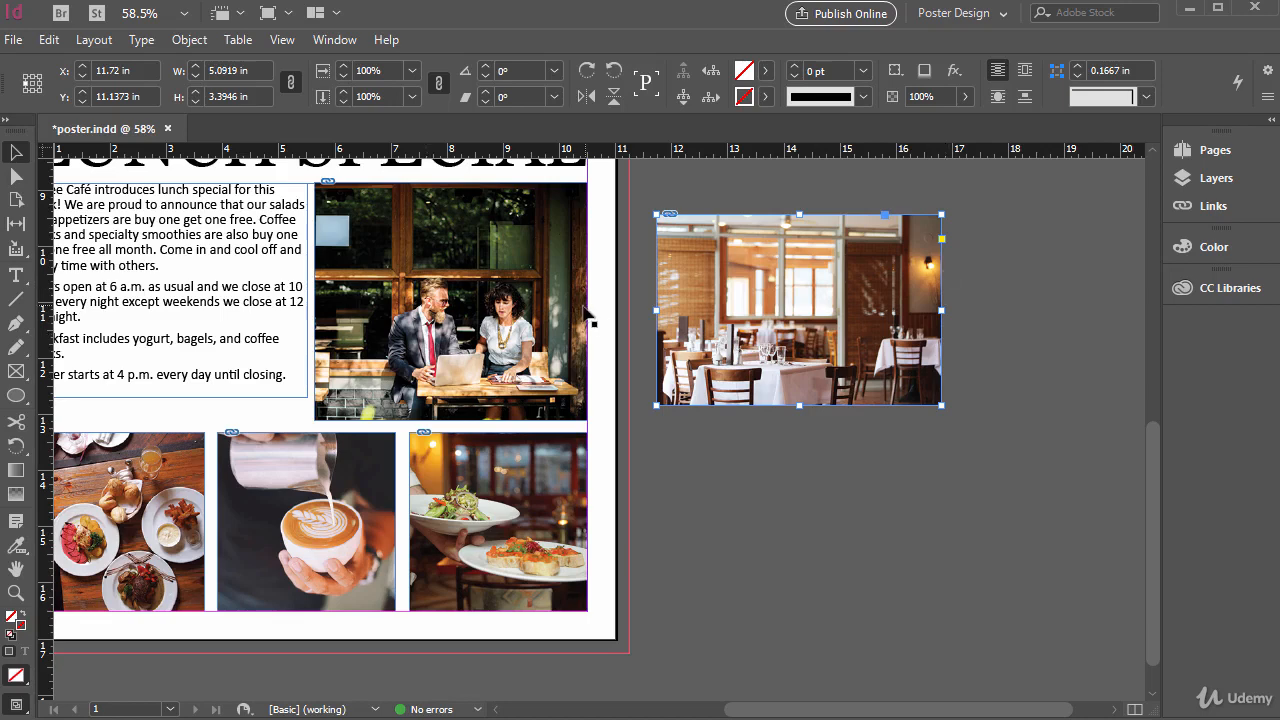
Step: Select the photo of the couple at the table and show its Info panel, placed below the restaurant photo
click(500, 231)
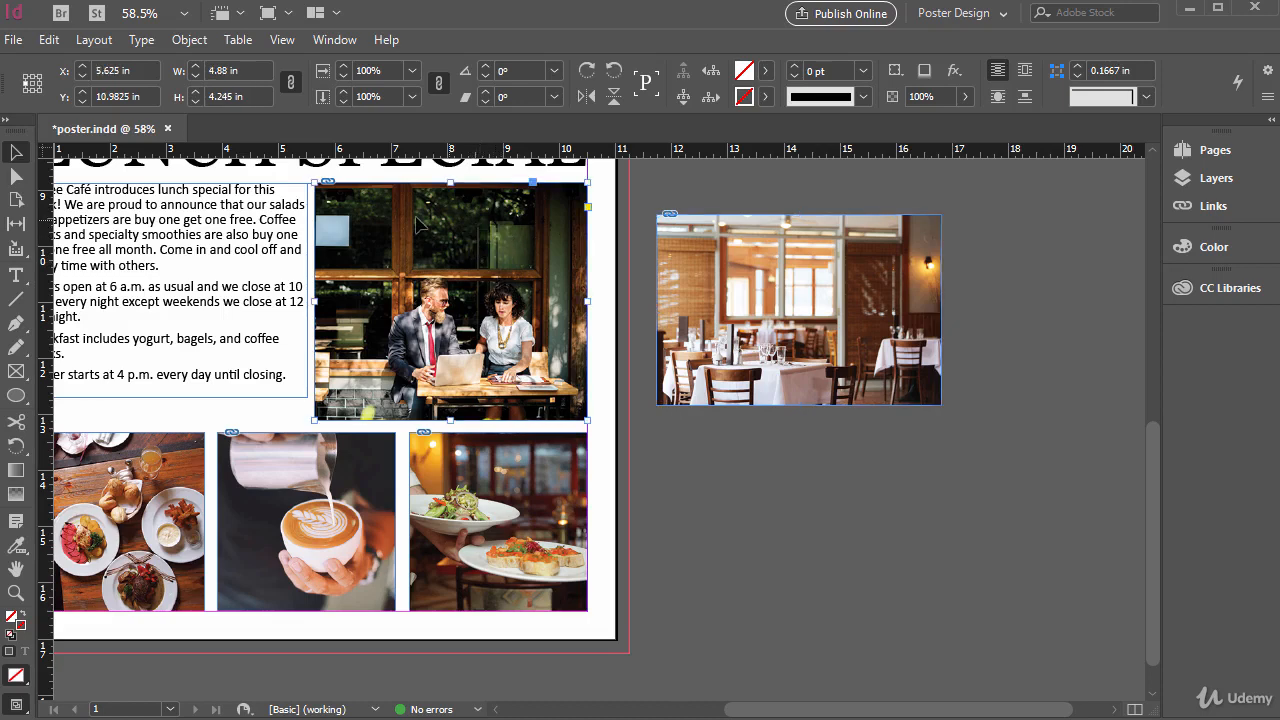
click(333, 40)
click(355, 268)
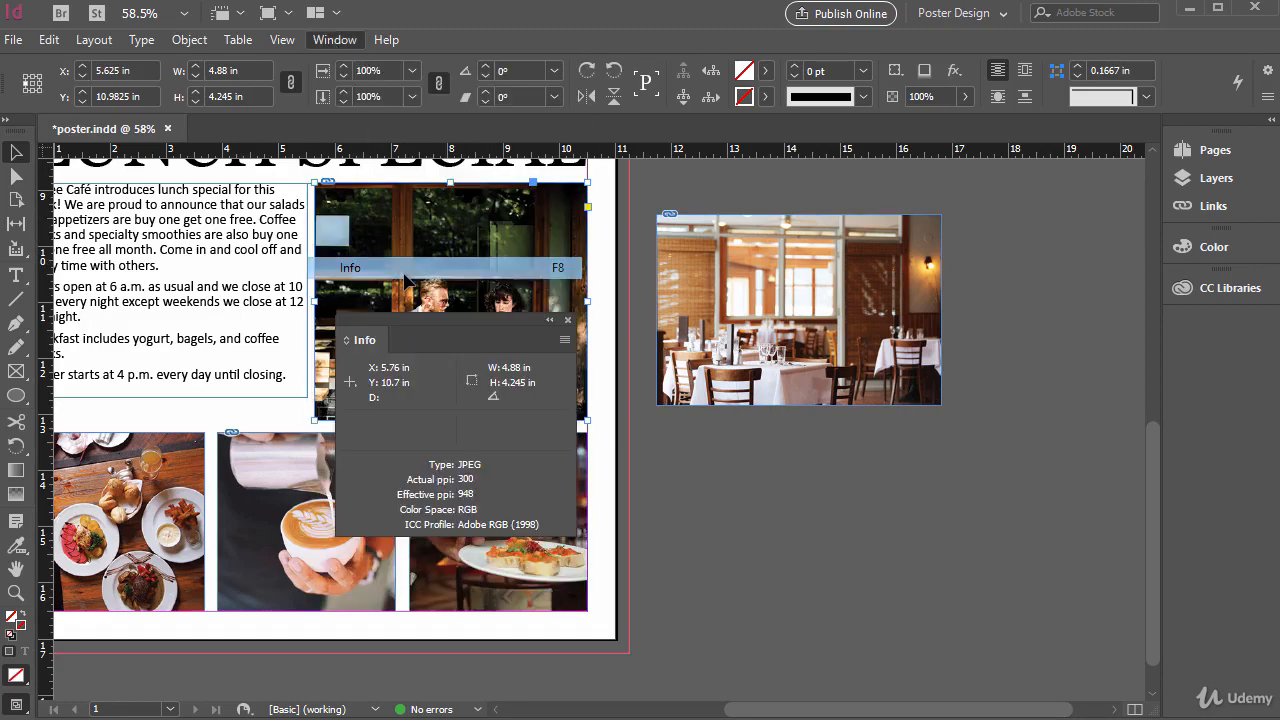
drag(462, 322, 788, 449)
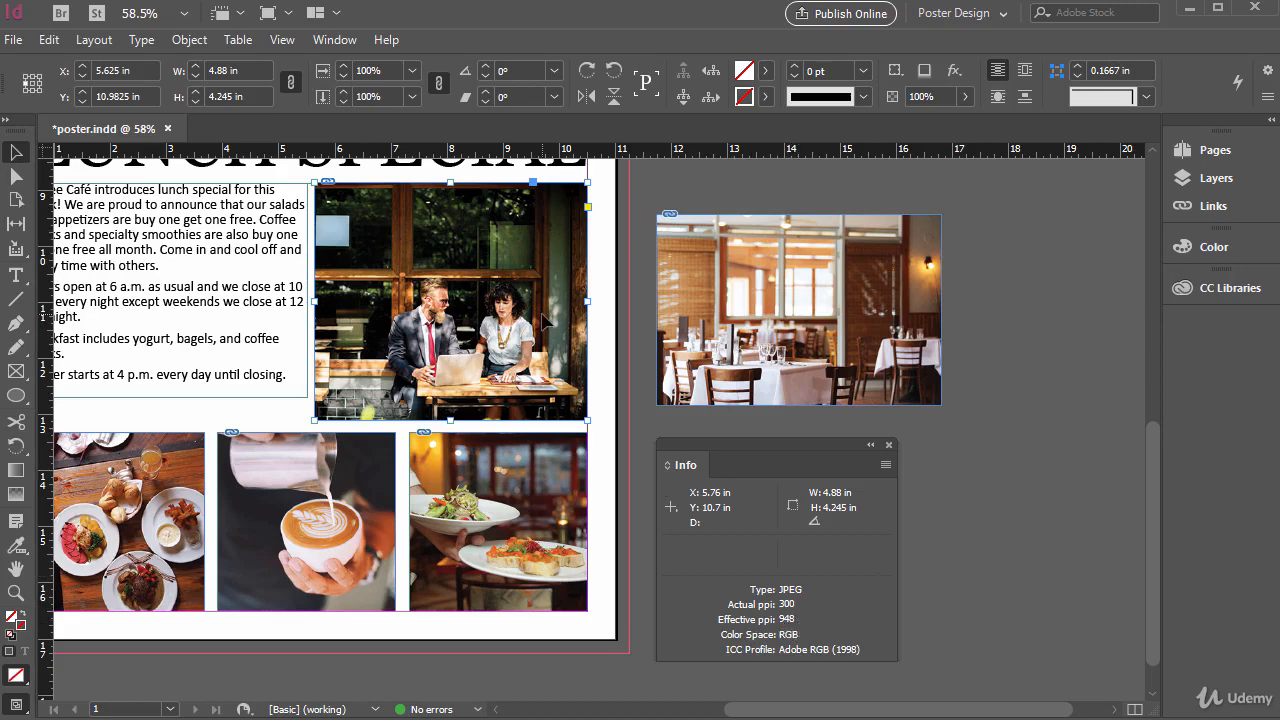
Step: Scale the image inside the couple photo's frame to 100%, check its effective ppi and undo the scaling
double_click(510, 260)
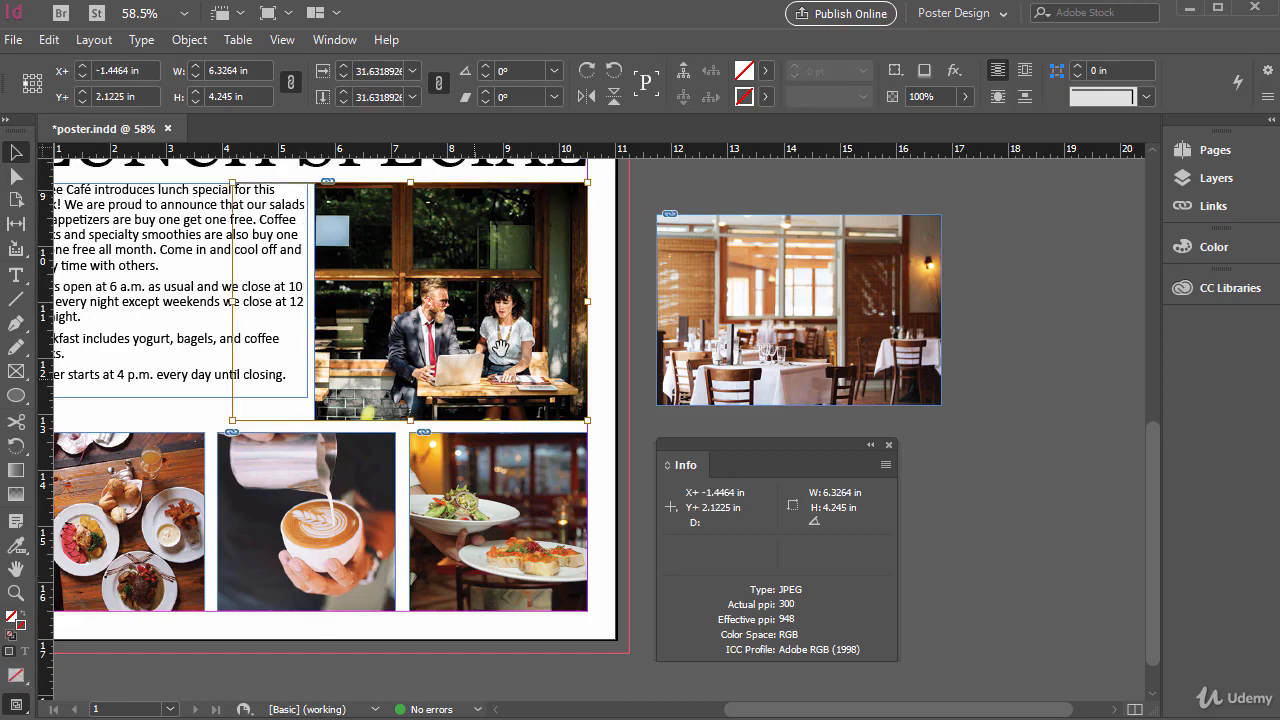
click(377, 70)
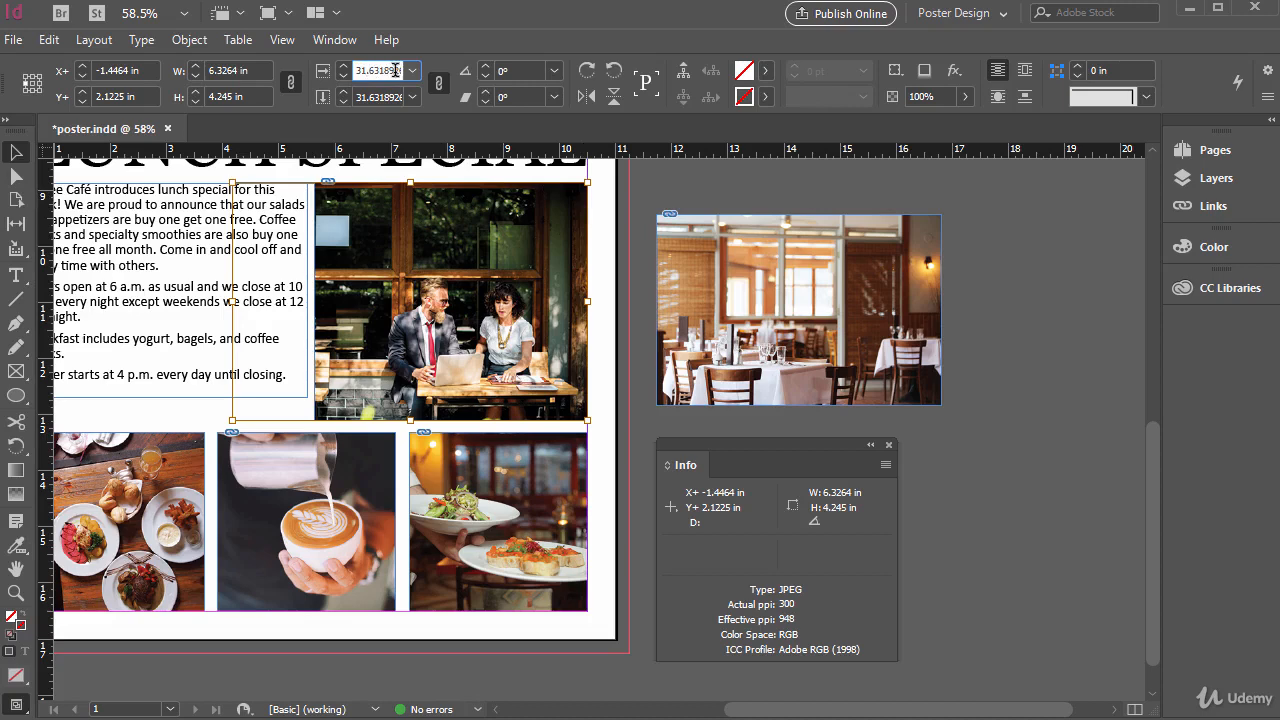
double_click(396, 70)
text(100)
key(Return)
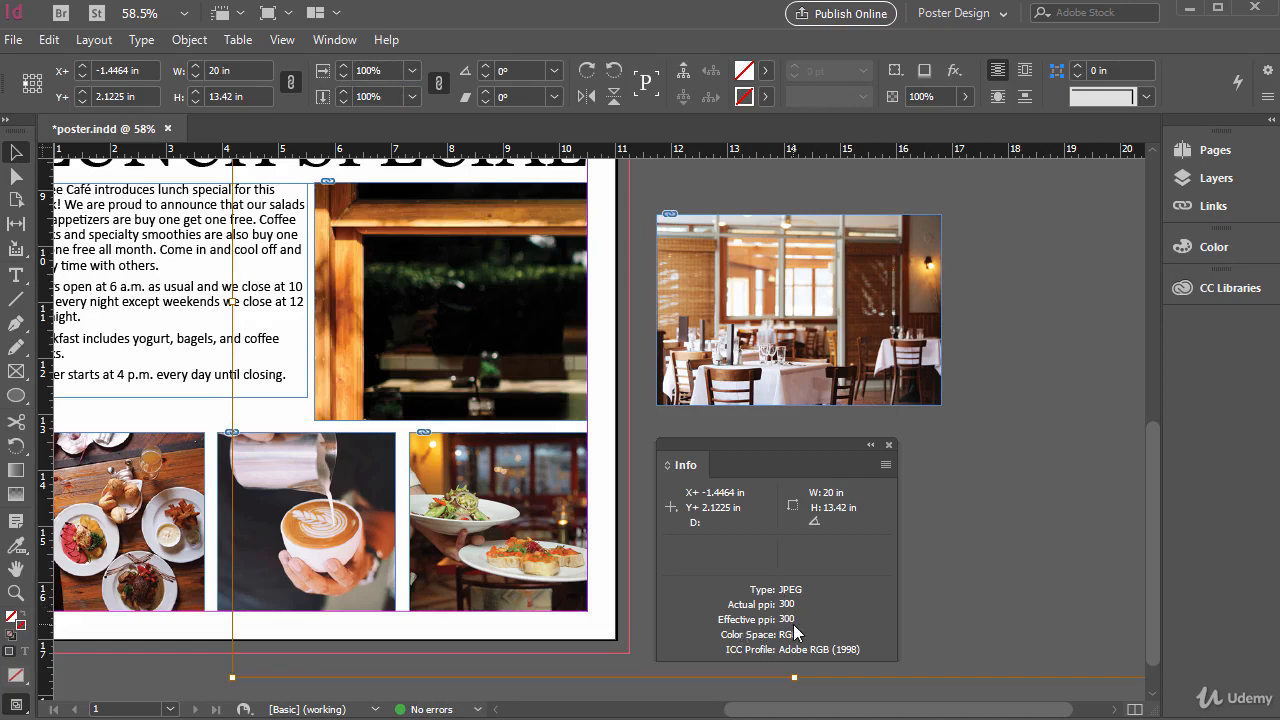
key(ctrl+alt+shift+c)
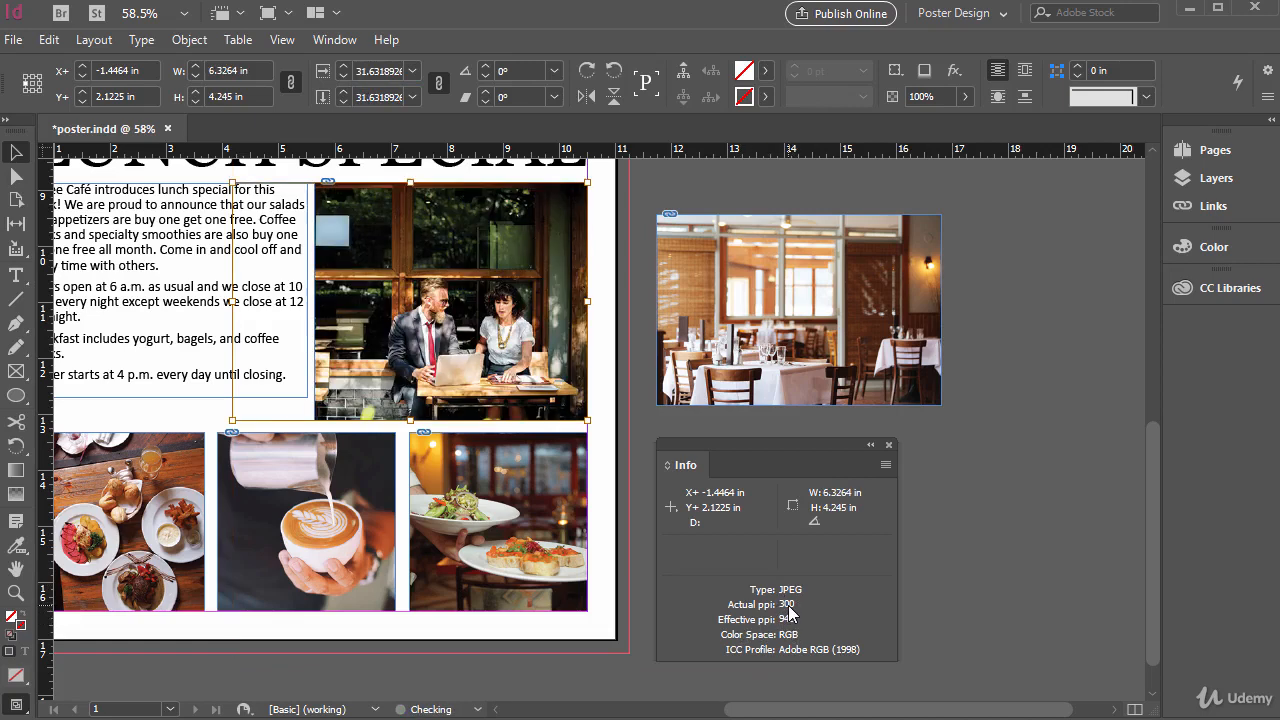
Step: Select the photo of the couple on the poster and open it for editing with Adobe Photoshop CC 2017 18.1
click(975, 540)
scroll(820, 708, left, 3)
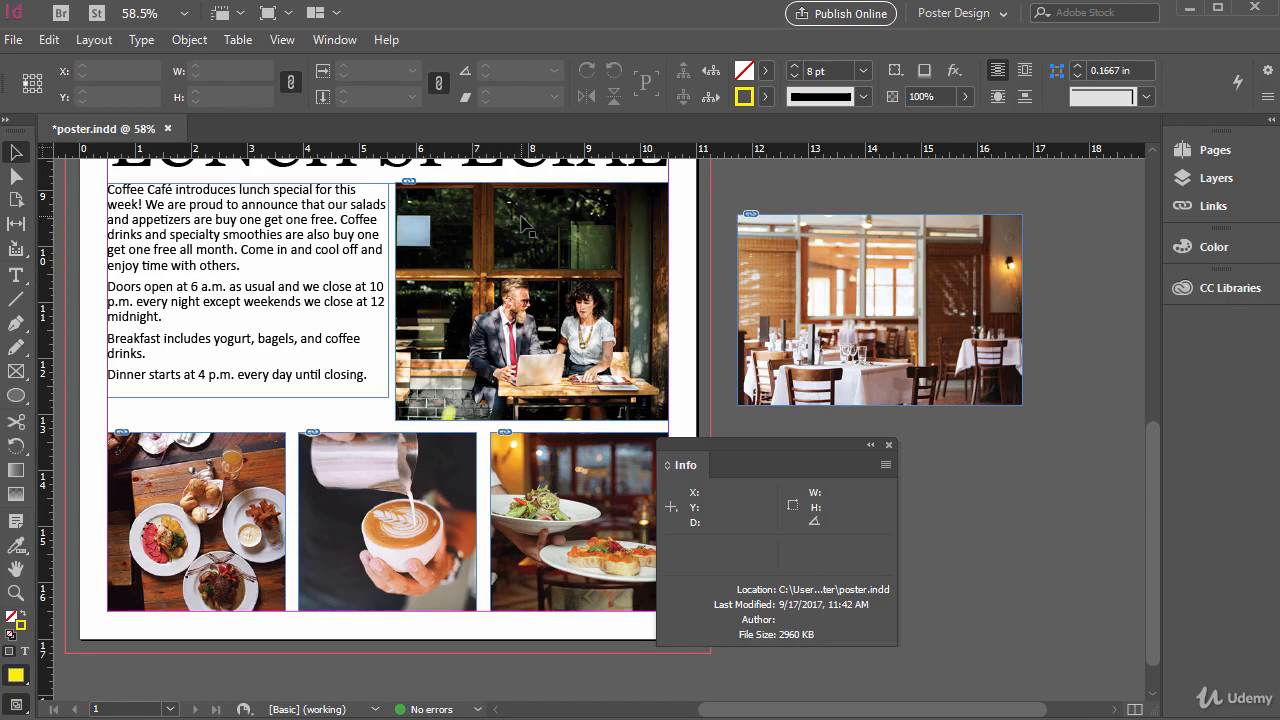
click(470, 258)
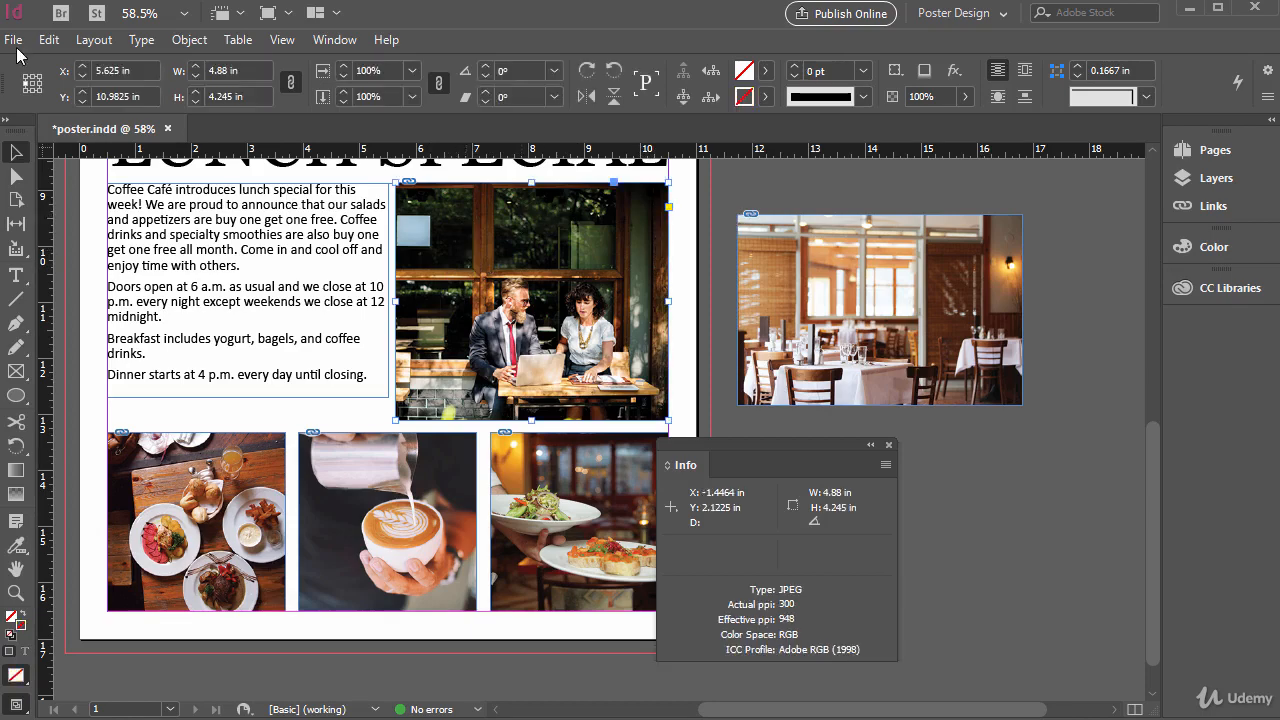
click(48, 40)
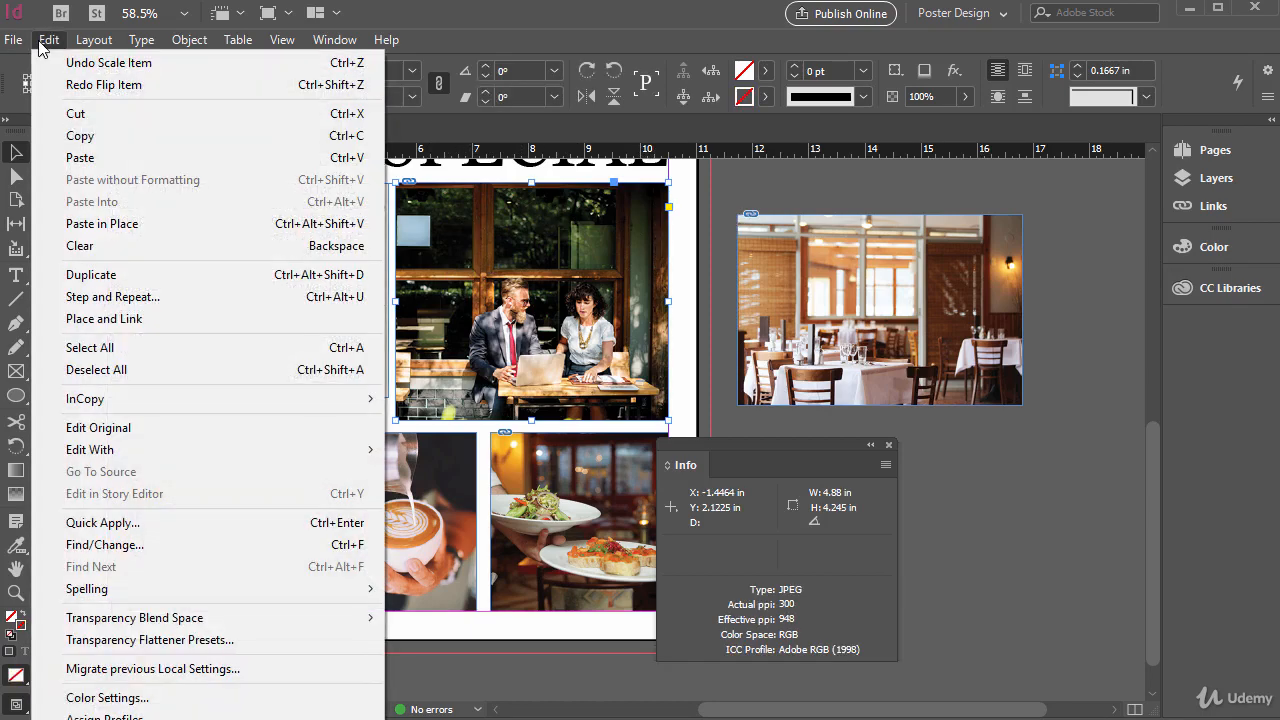
click(224, 427)
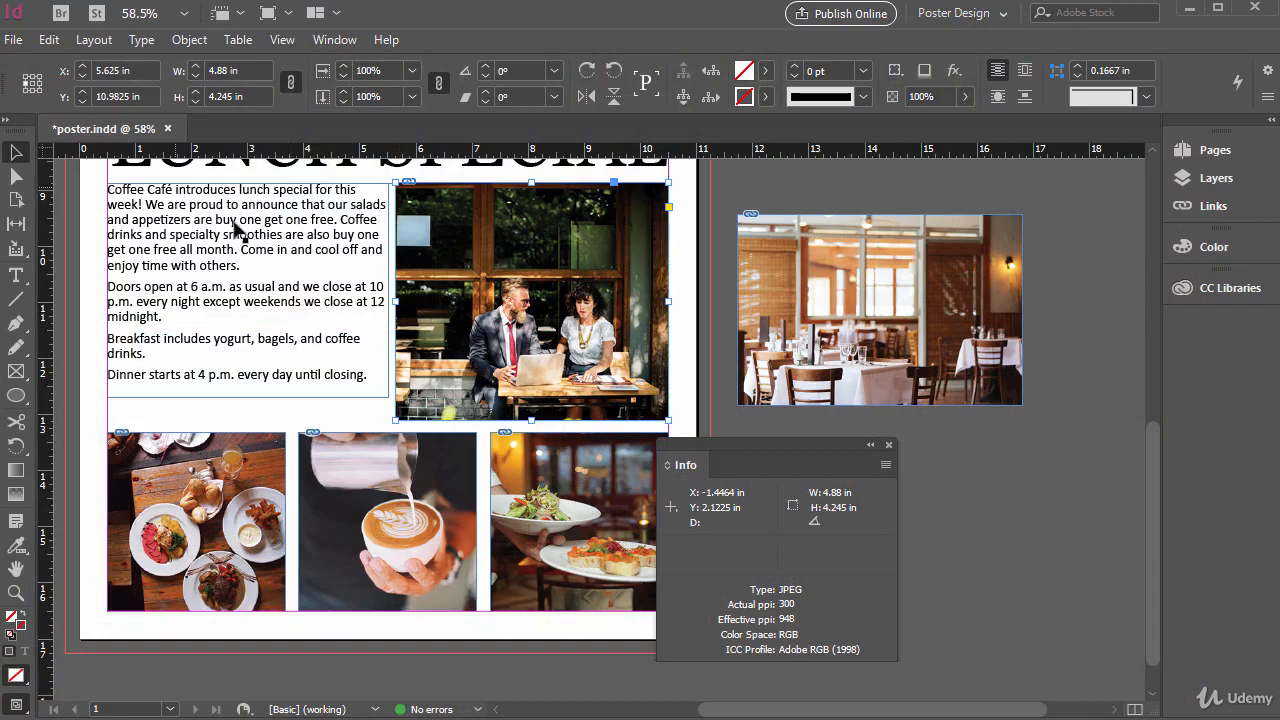
click(49, 40)
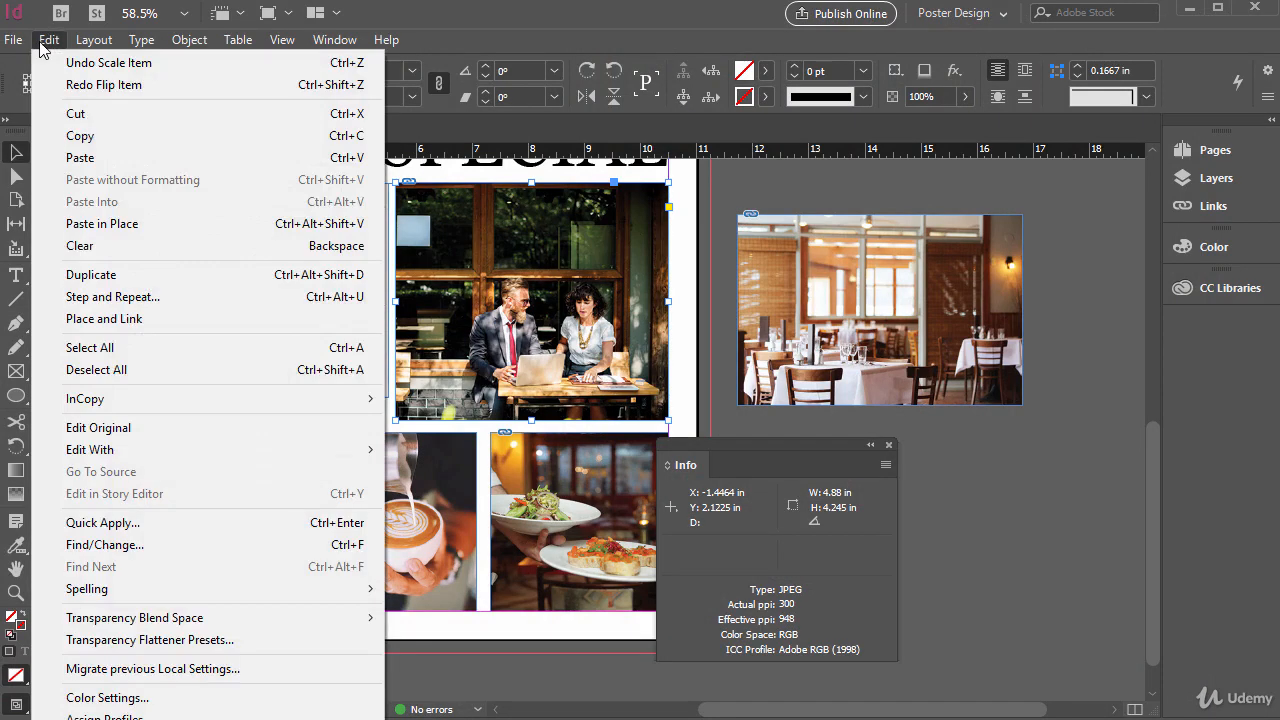
mouse_move(194, 456)
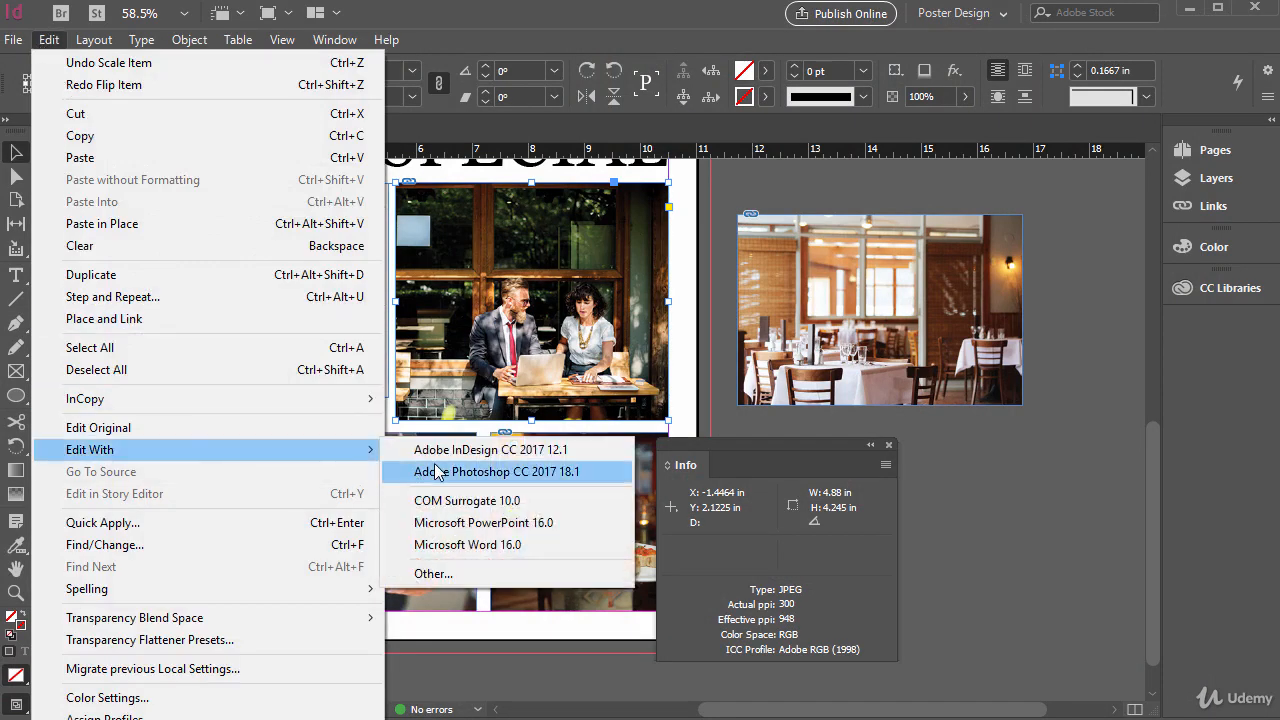
click(503, 476)
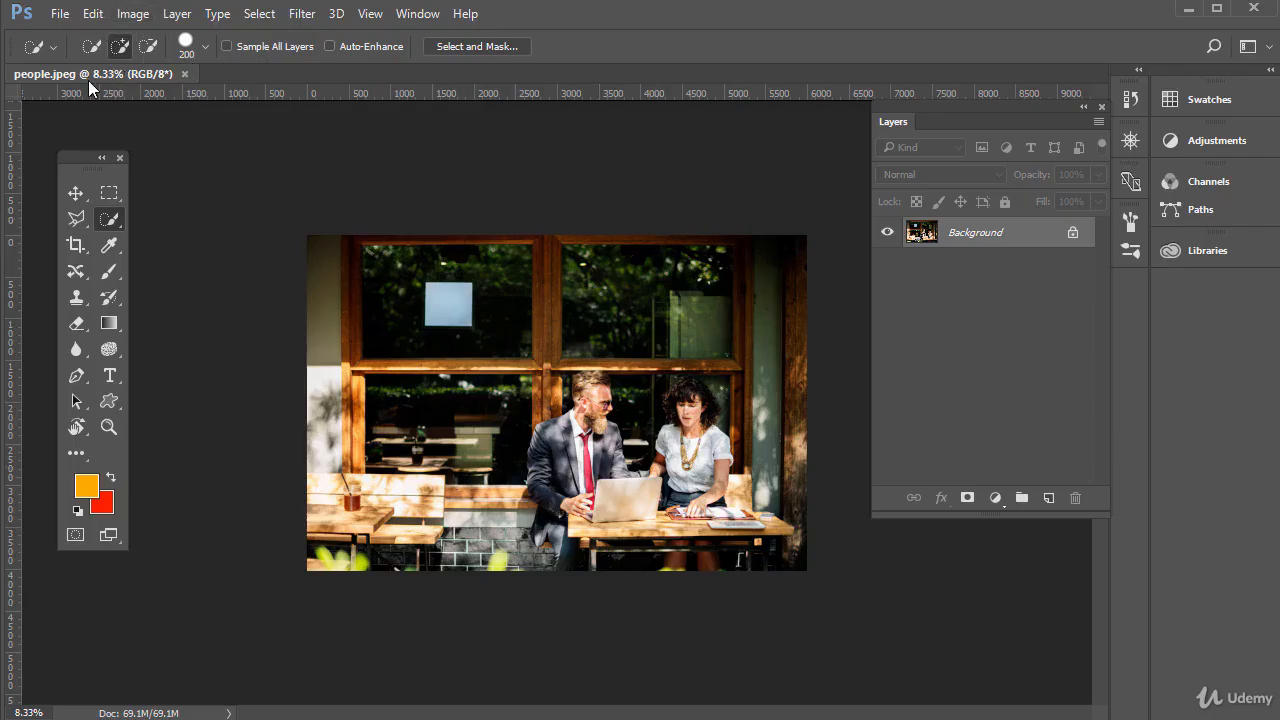
Step: Examine the detail of the couple photo around the woman's face at 100% zoom and return to a view of the whole picture
key(ctrl+plus)
key(ctrl+plus)
key(ctrl+plus)
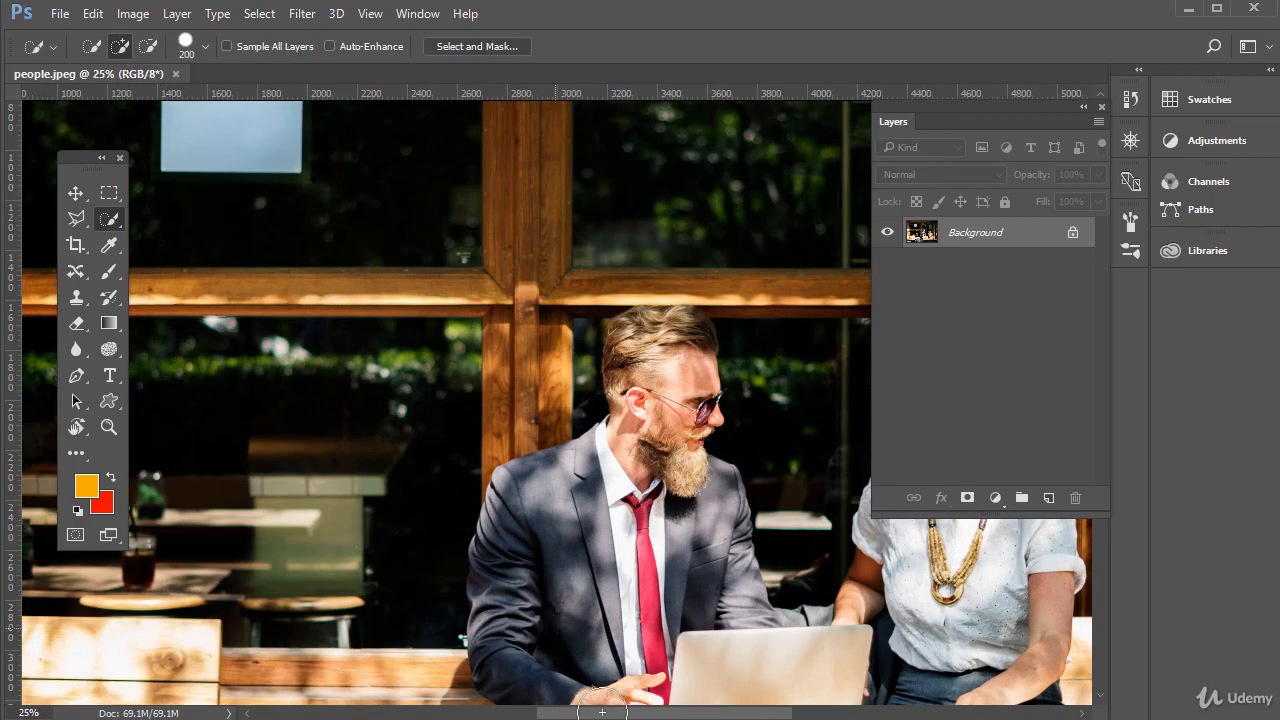
drag(604, 714, 685, 715)
key(ctrl+plus)
key(ctrl+plus)
key(ctrl+plus)
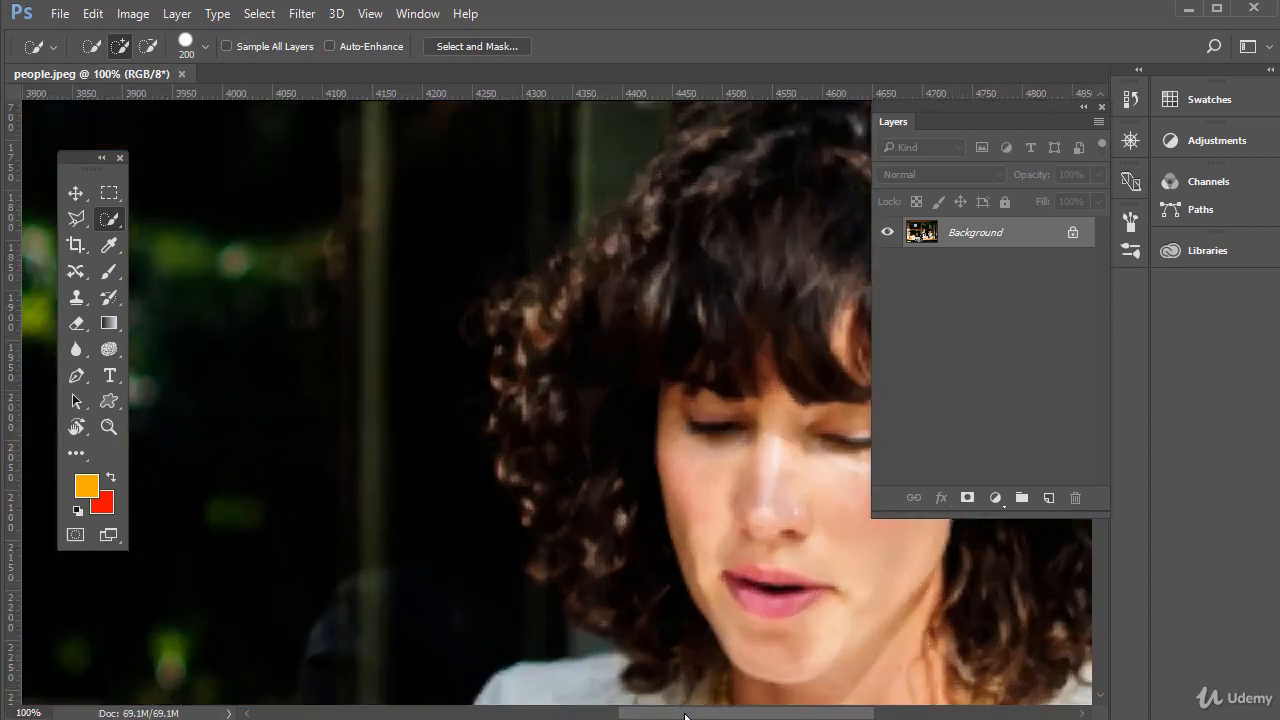
key(ctrl+minus)
key(ctrl+minus)
key(ctrl+minus)
key(ctrl+minus)
key(ctrl+minus)
key(ctrl+minus)
key(ctrl+minus)
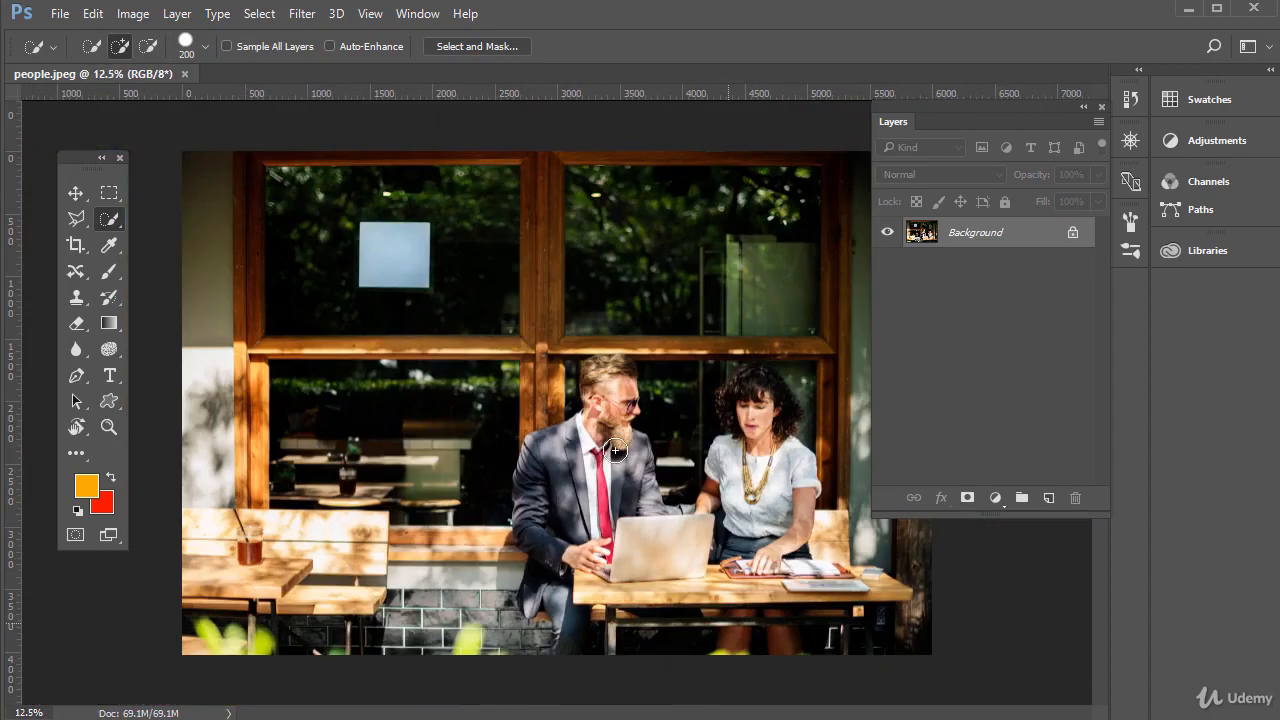
Step: Open the couple photo's Image Size settings, switch its width and height units to inches, and examine the dimensions and resolution
click(131, 18)
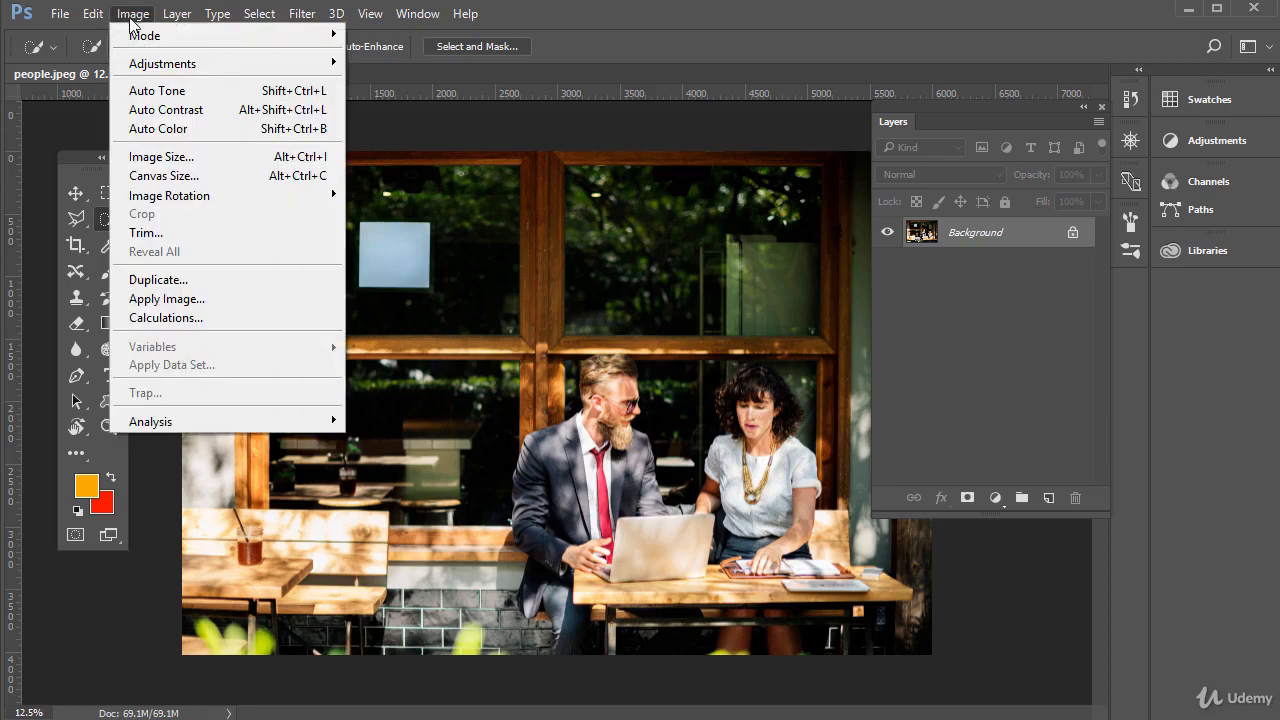
click(157, 160)
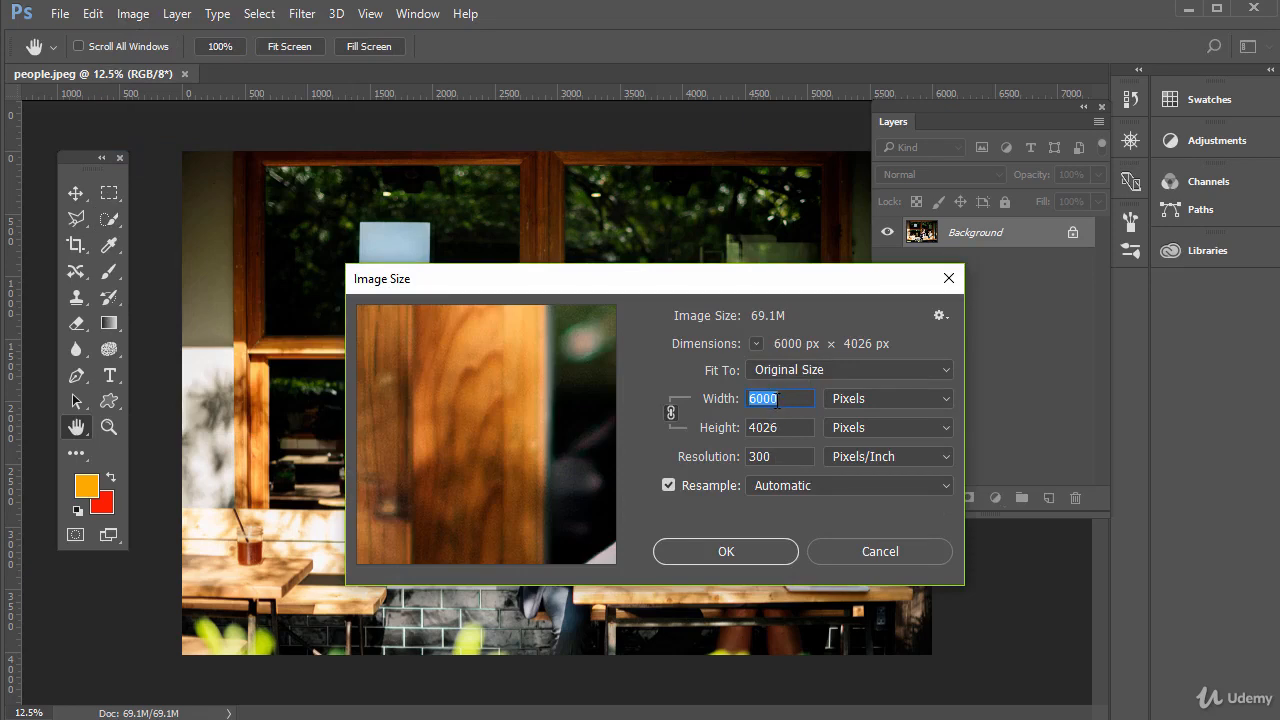
click(868, 400)
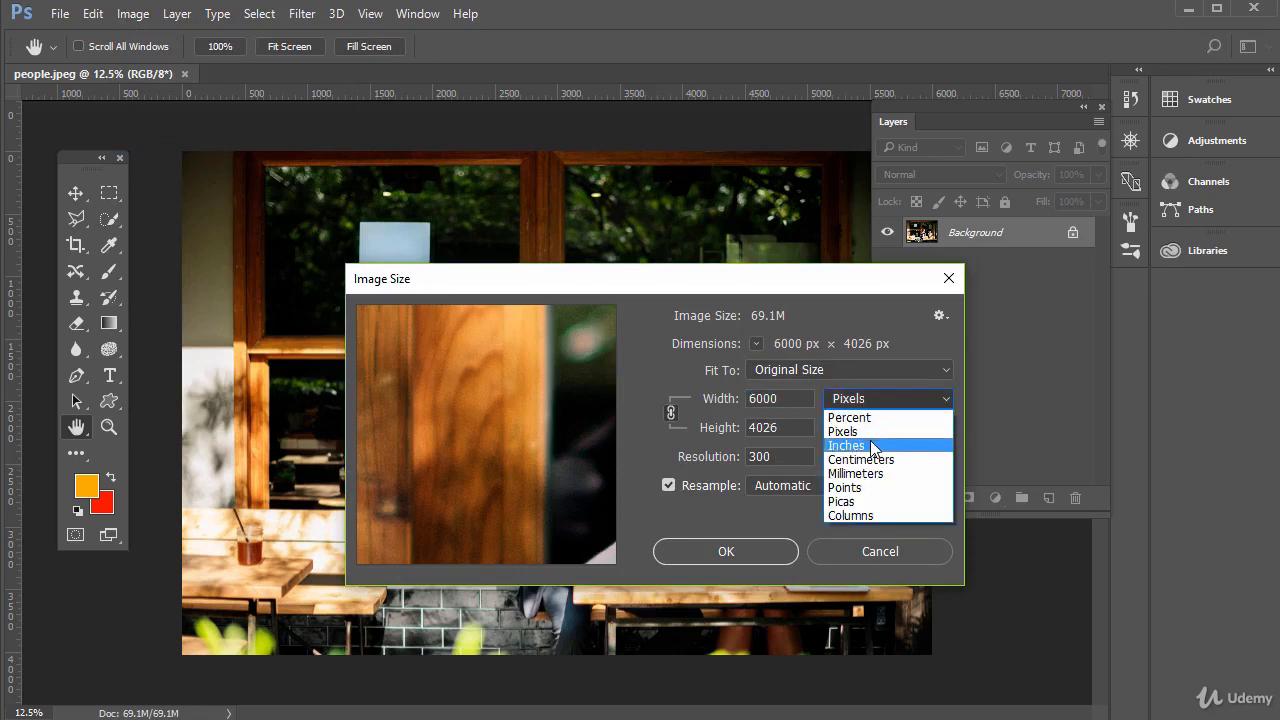
click(872, 447)
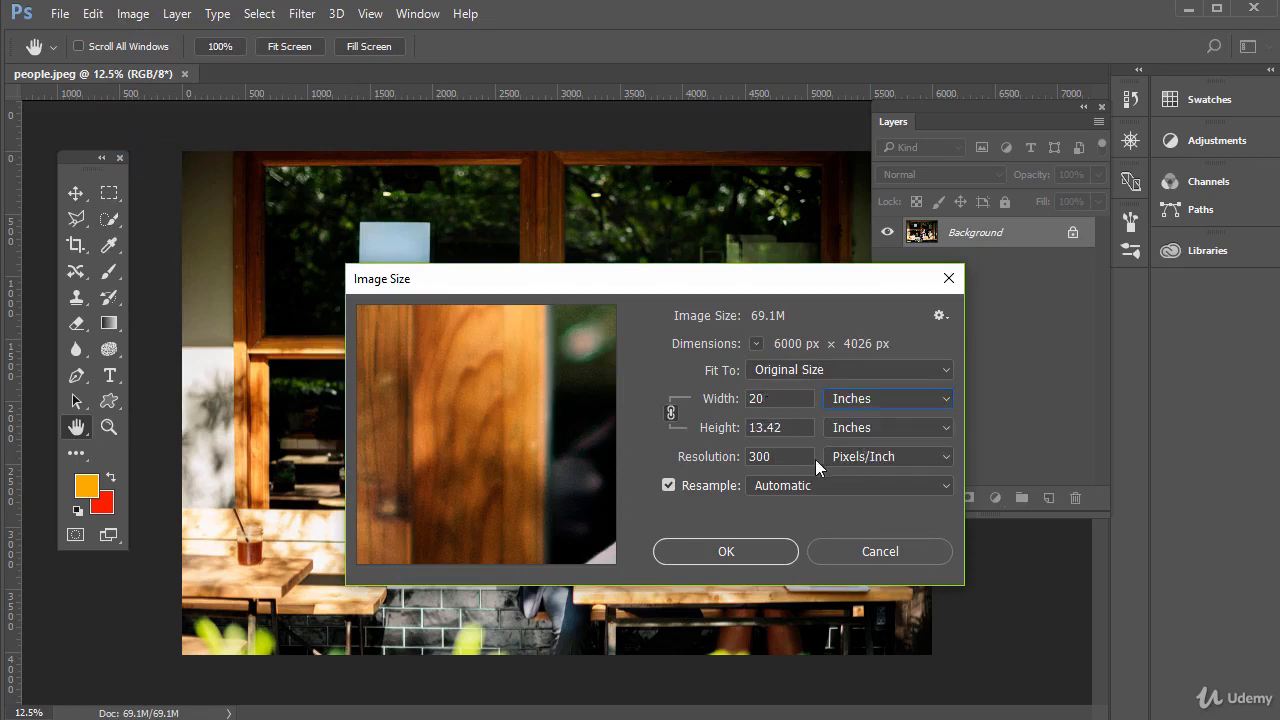
drag(777, 457, 730, 460)
drag(782, 399, 716, 406)
drag(789, 428, 722, 436)
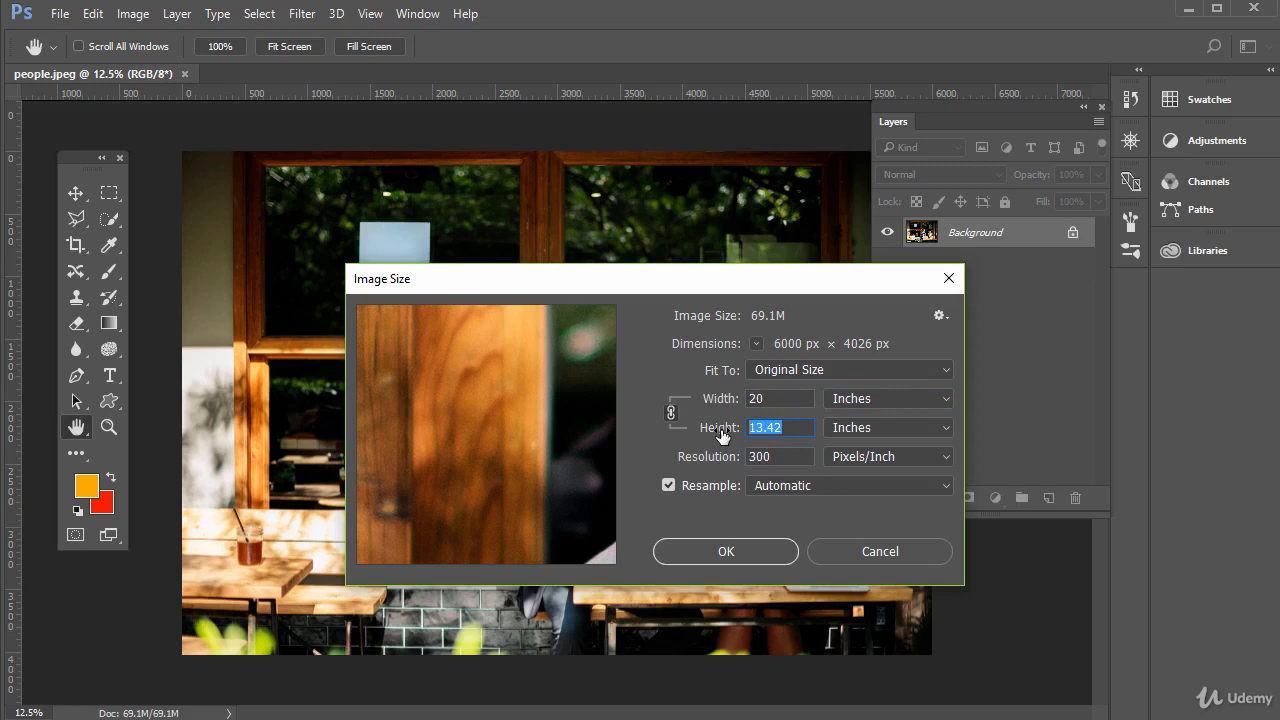
Step: Try a width of 10 inches for the couple photo, settle on 8 inches, and apply the resizing
click(712, 400)
text(10)
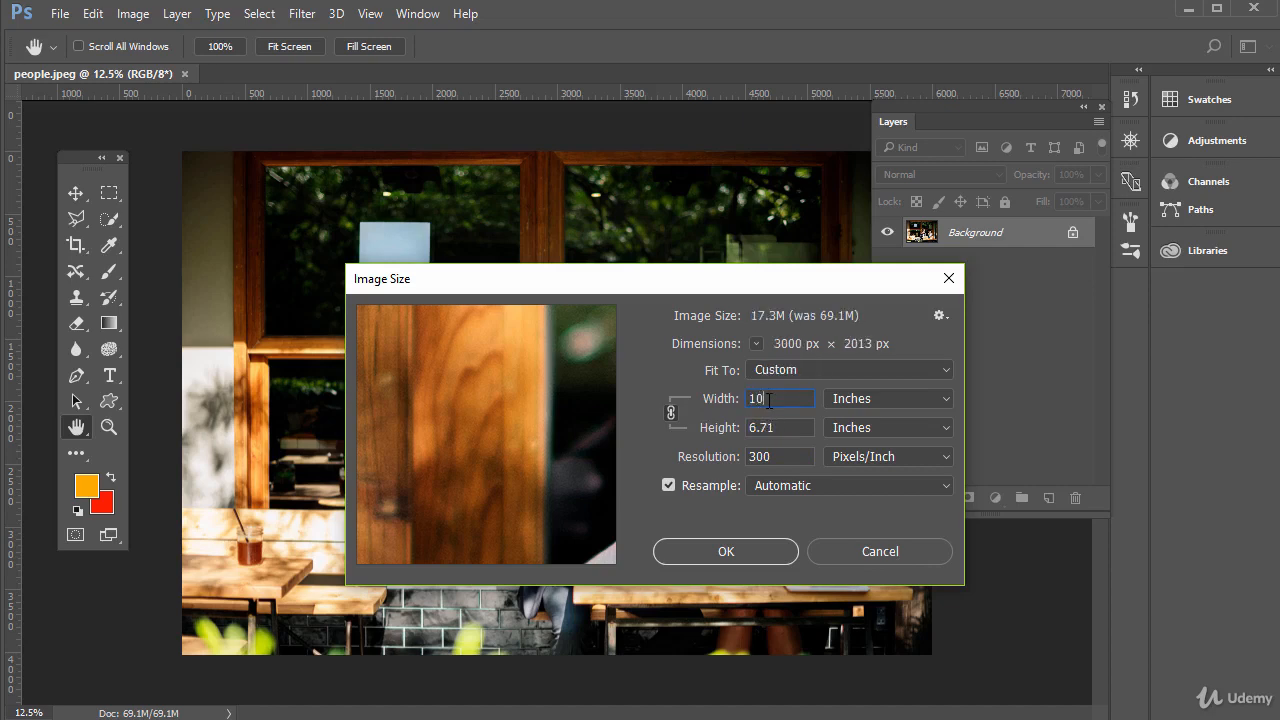
key(BackSpace)
key(BackSpace)
text(8)
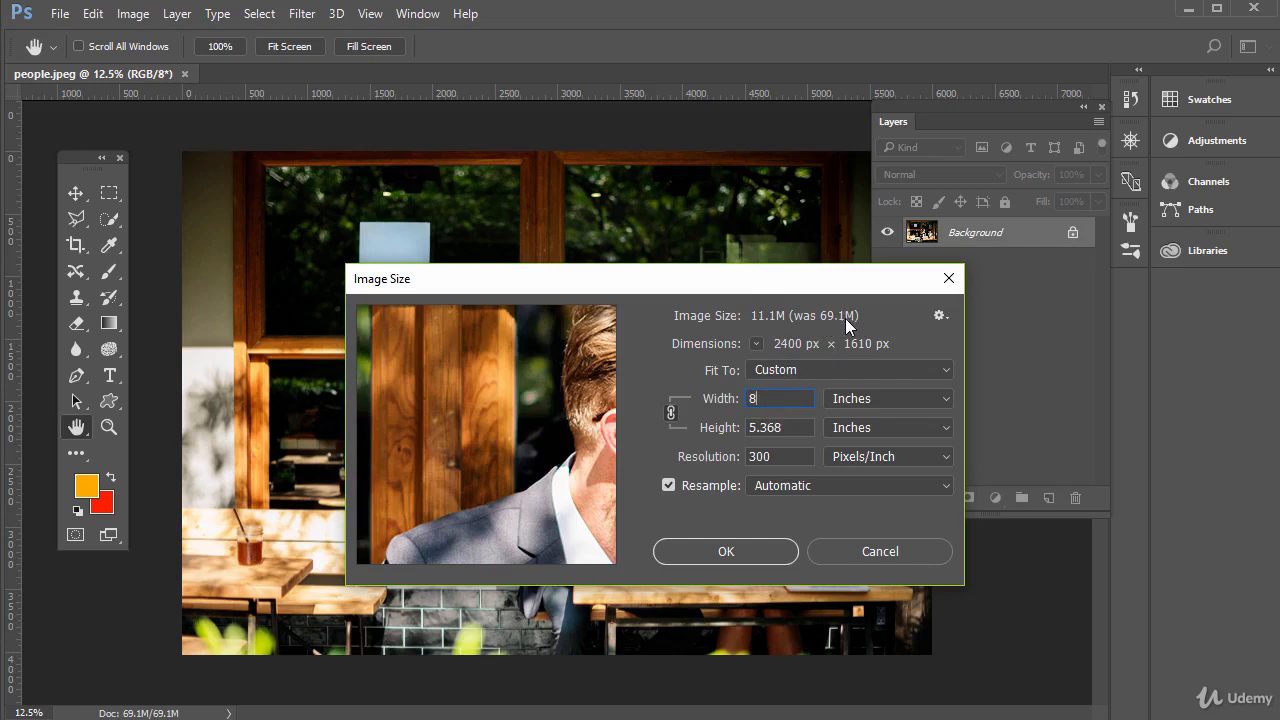
click(724, 546)
key(w)
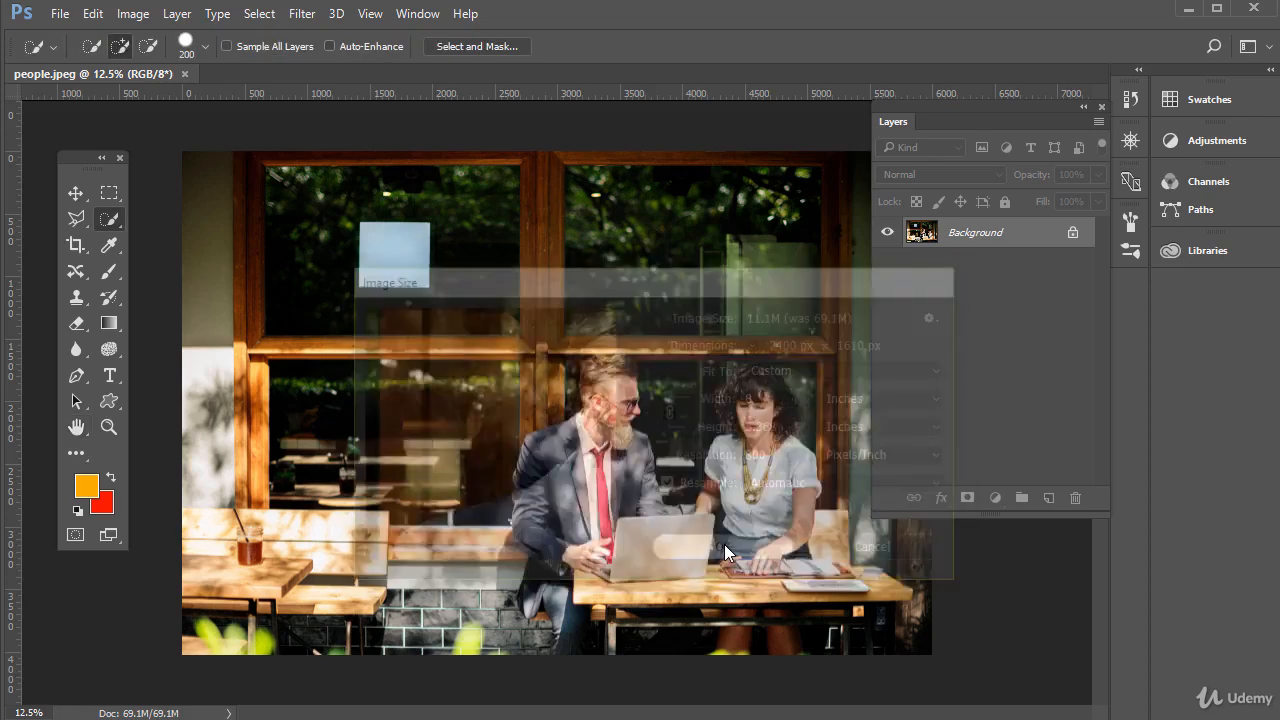
Step: Bring up the Save As options for the resized couple photo and return to the poster in InDesign
click(60, 14)
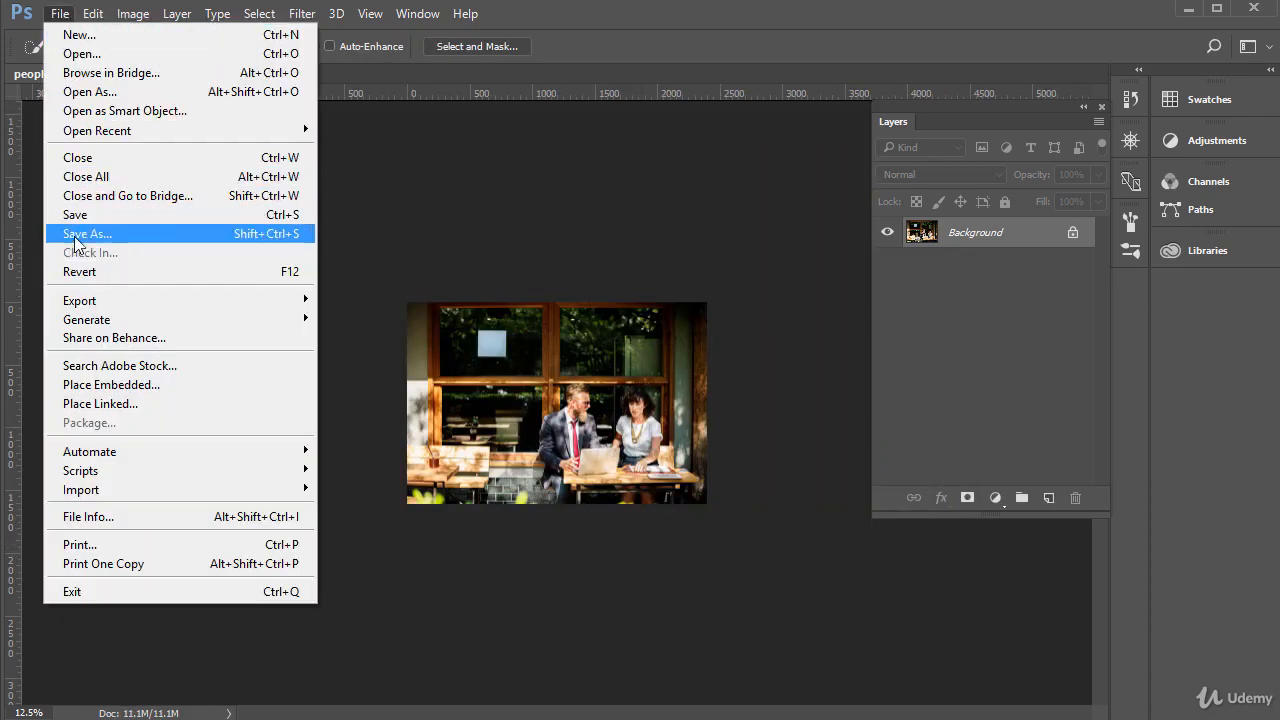
click(86, 167)
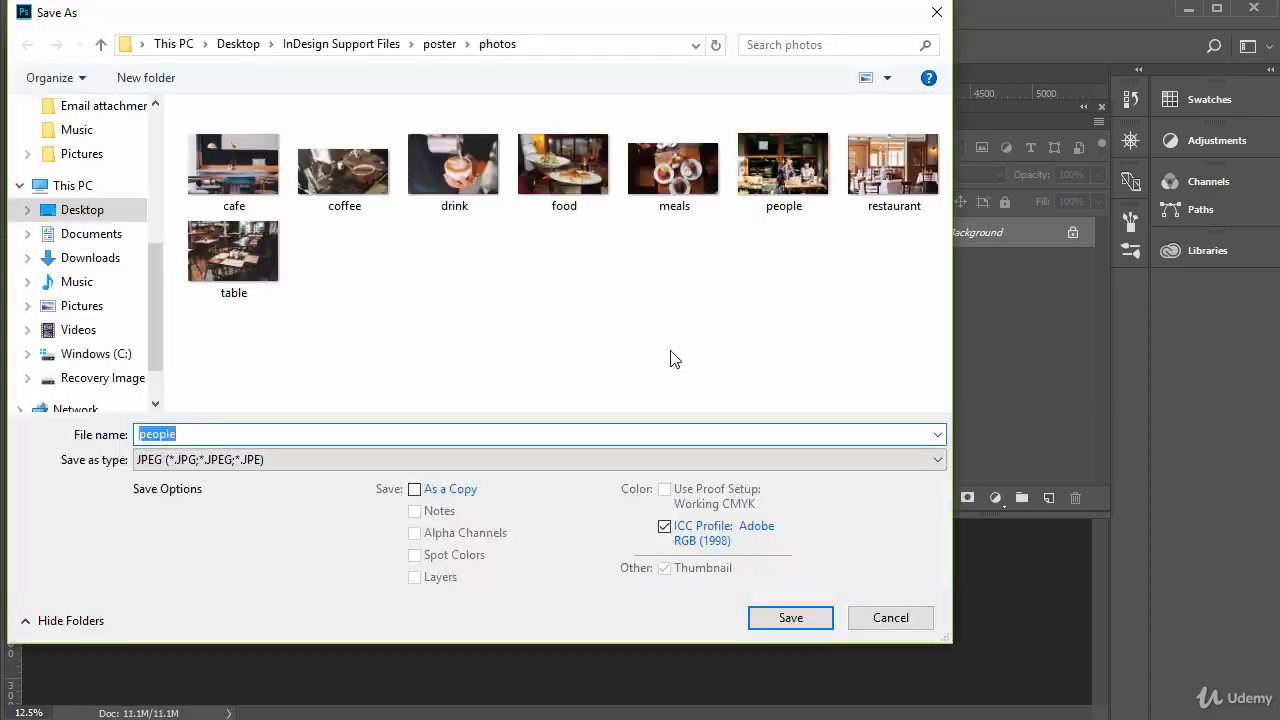
click(223, 435)
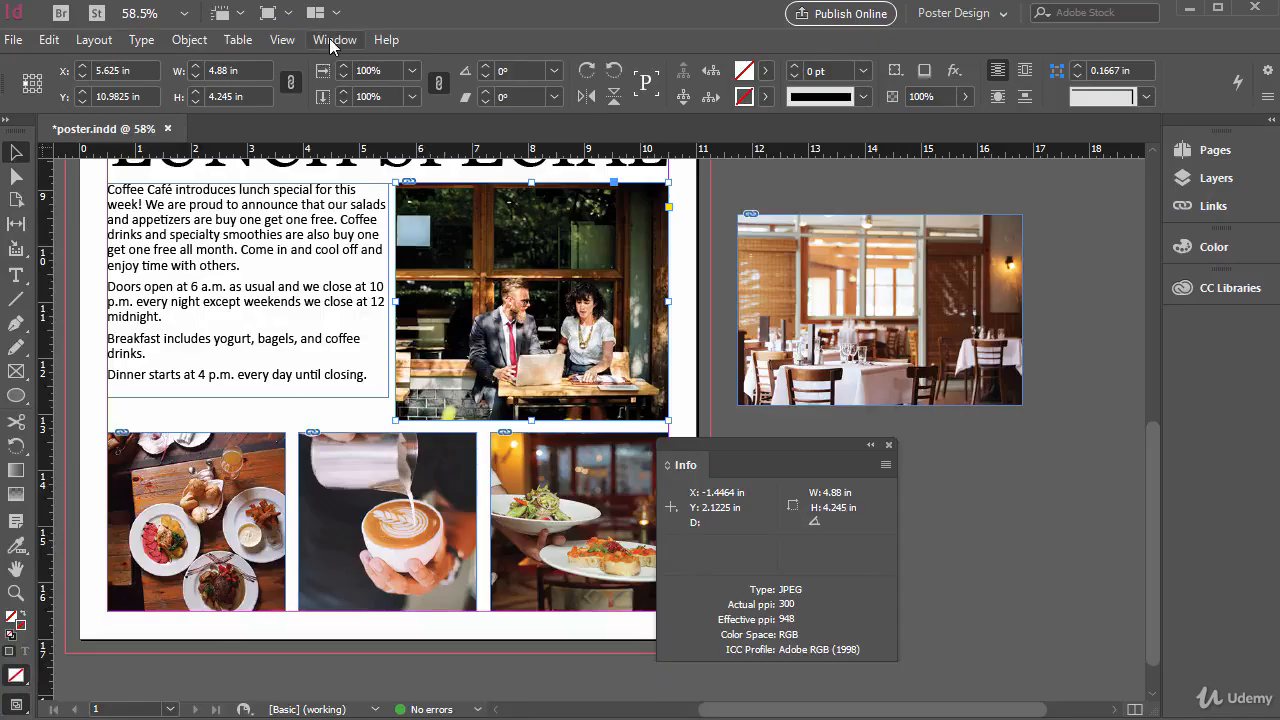
Step: Close the Info panel and float the Links panel over the restaurant photo beside the poster
click(334, 39)
key(Escape)
click(888, 445)
drag(1057, 143, 869, 175)
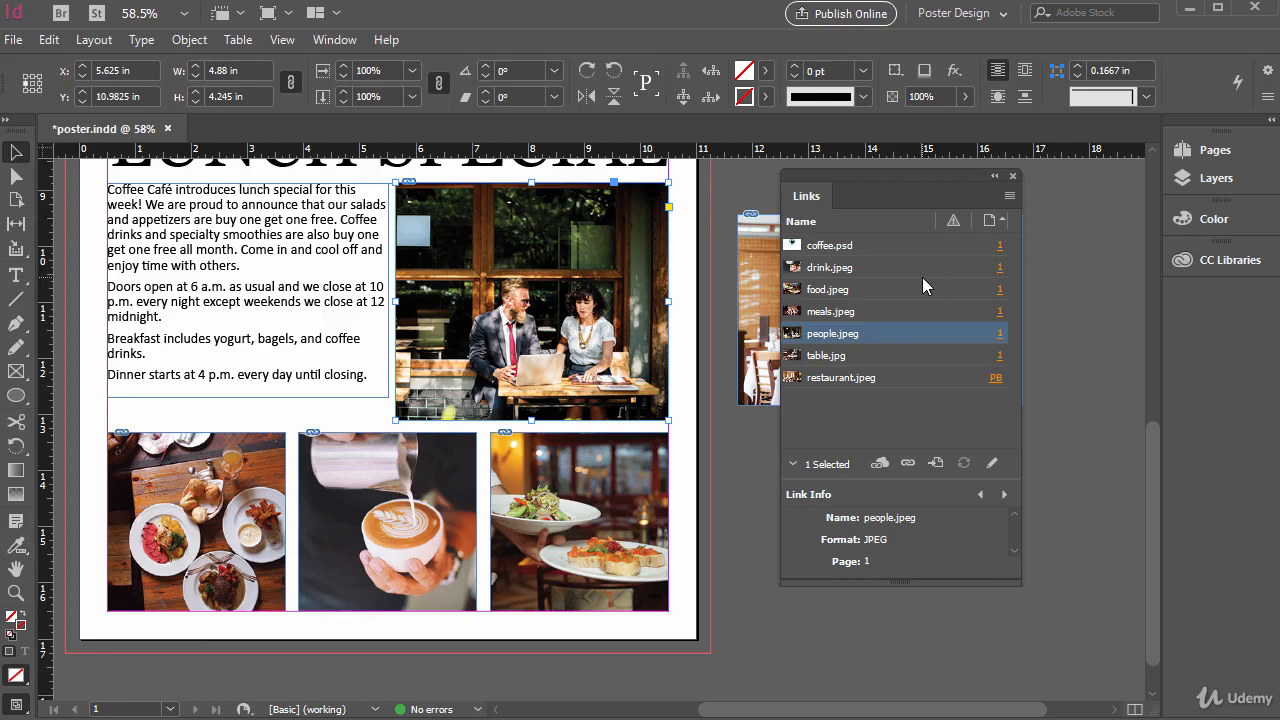
Step: Select drink.jpeg in the list of links, try editing its original, and clear the selection
click(849, 272)
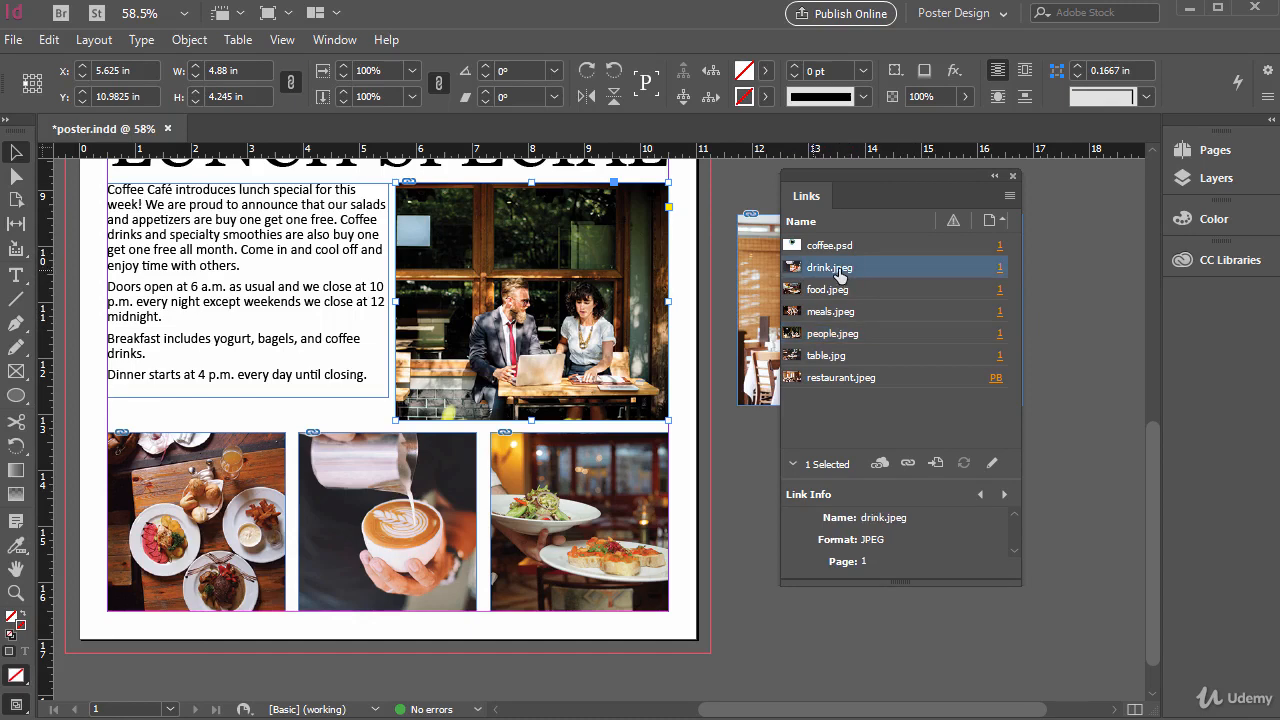
click(994, 468)
click(712, 505)
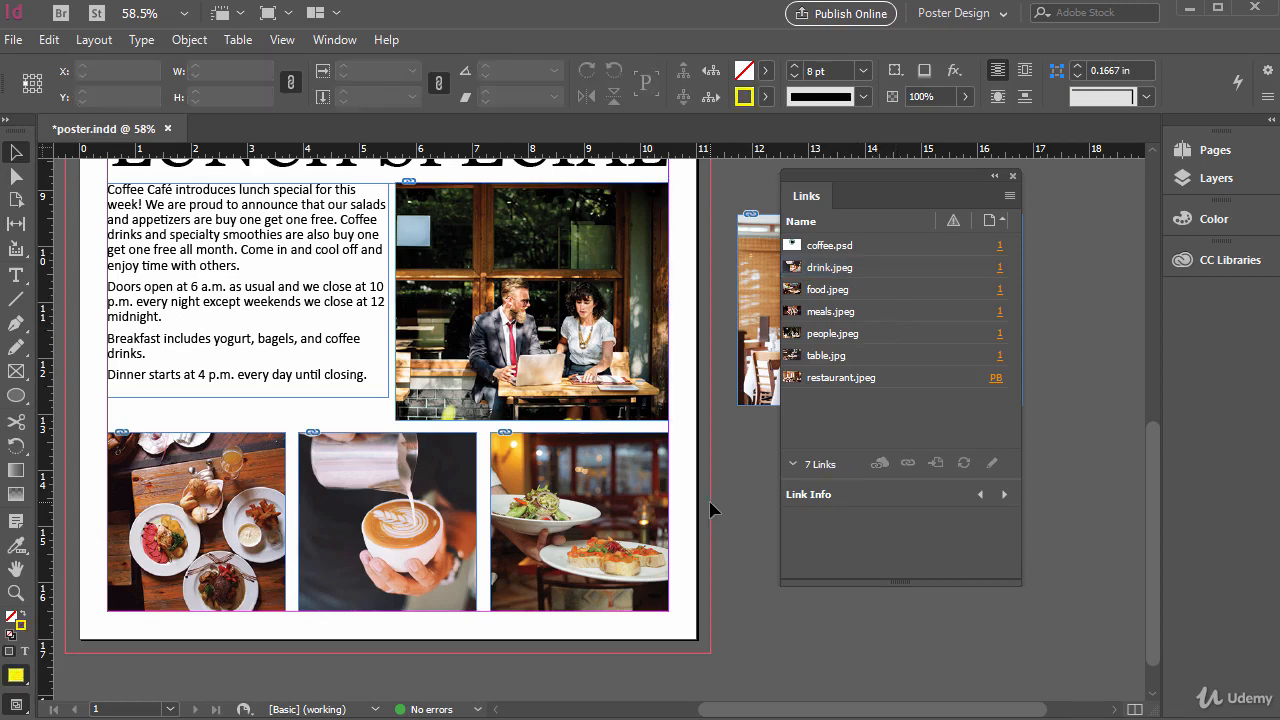
Step: View the couple photo's original in its default viewer, close it, and shift the Links panel farther from the poster page
alt+double_click(476, 270)
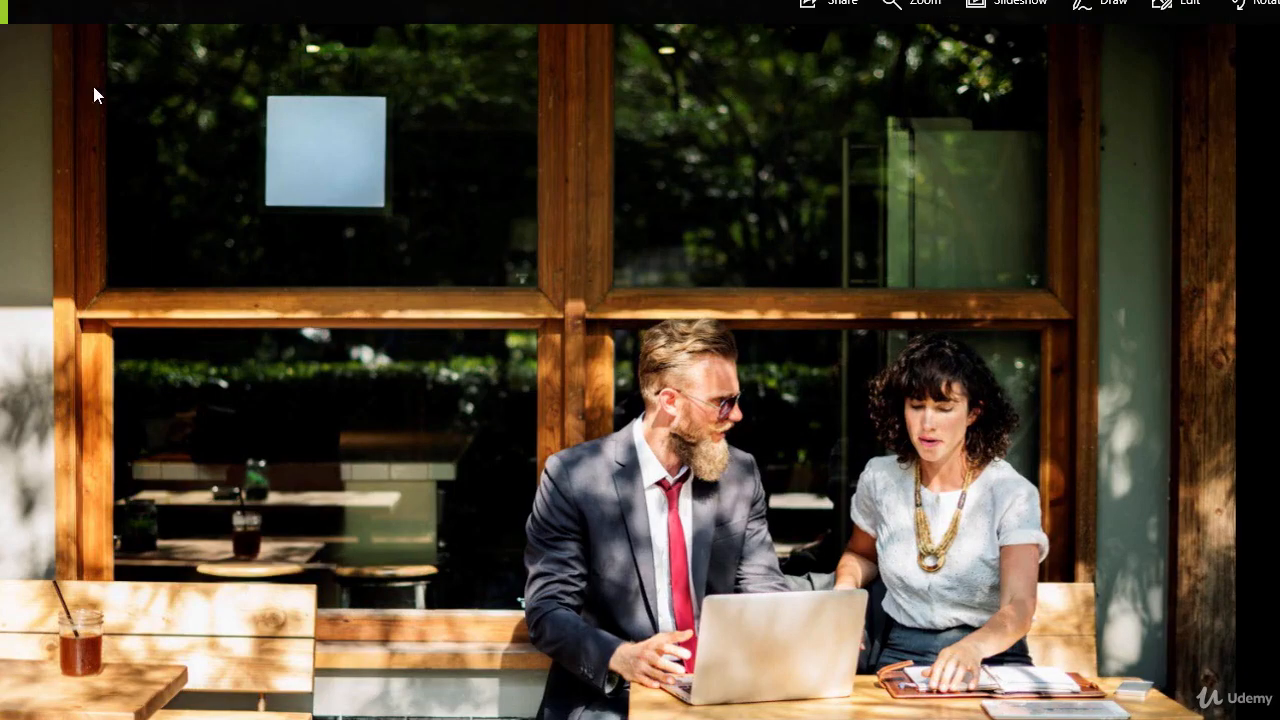
key(alt+F4)
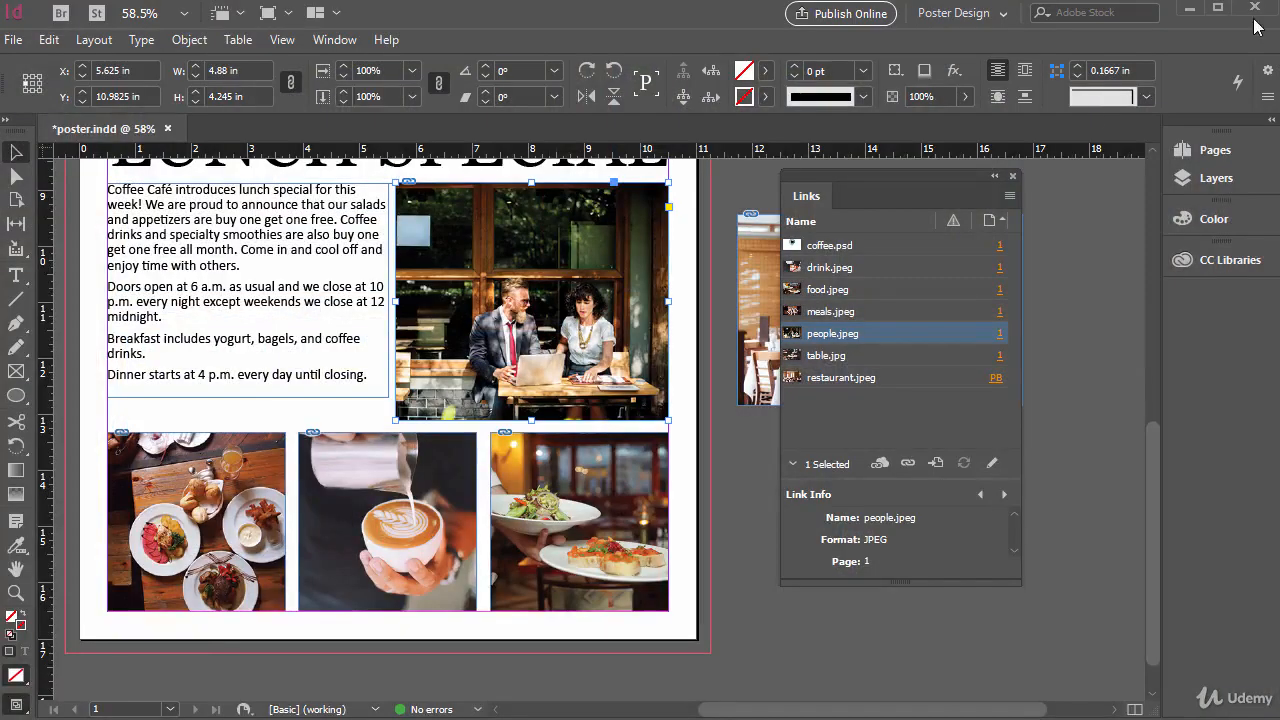
drag(849, 173, 872, 157)
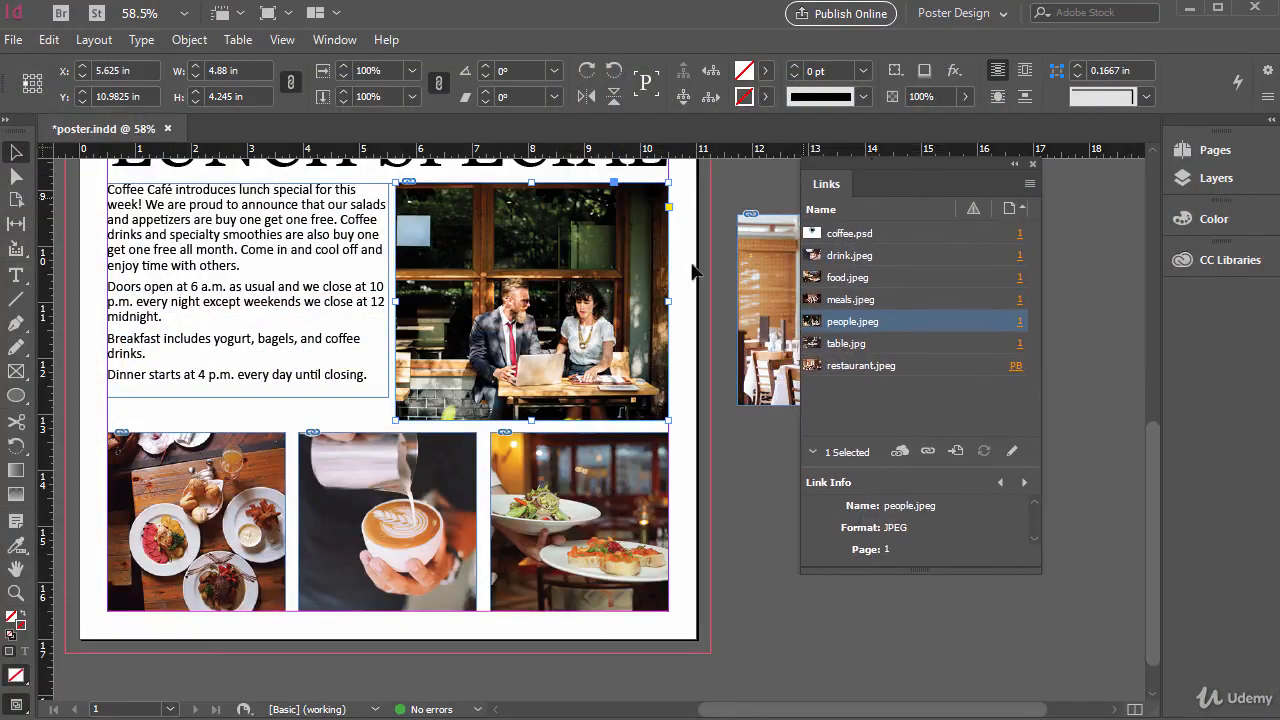
scroll(690, 410, up, 1)
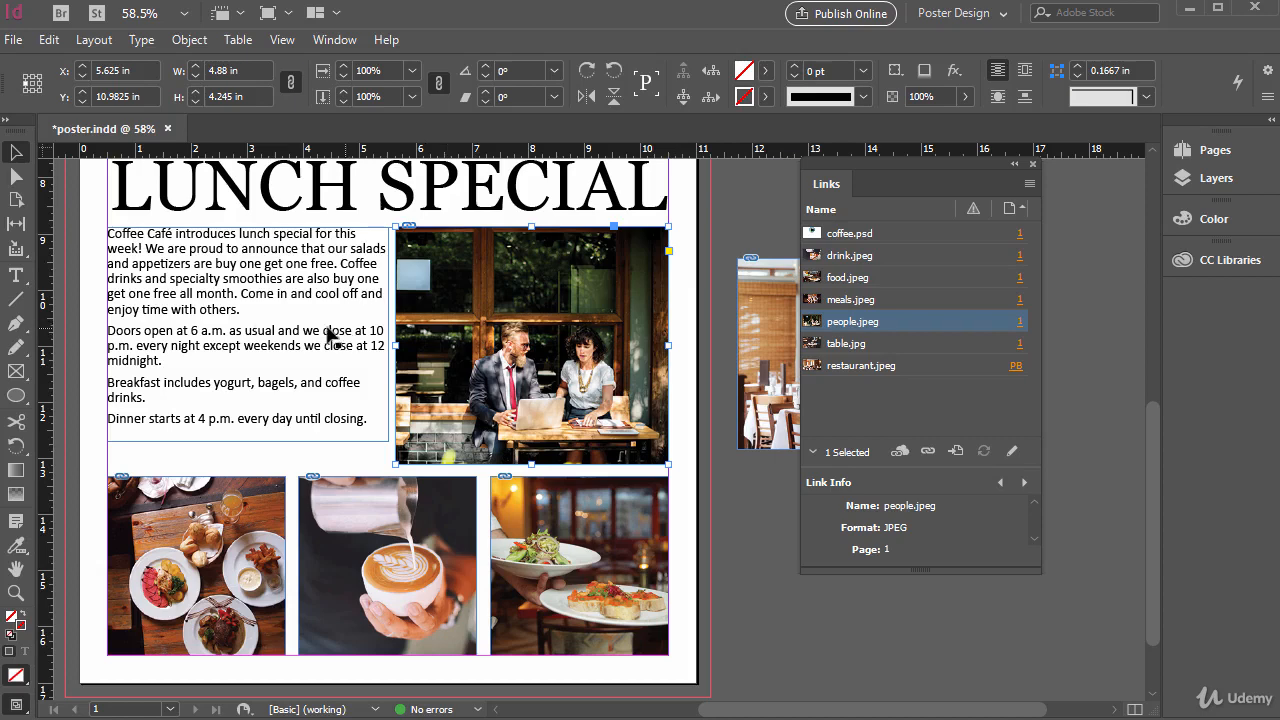